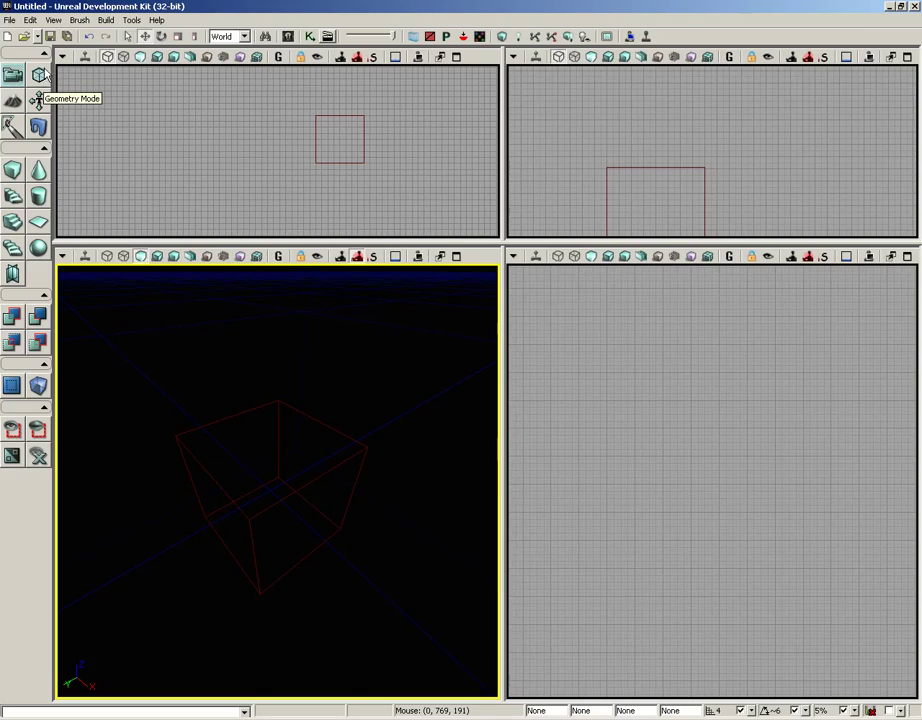
Step: Enter Geometry Mode and select the builder brush cube for editing
{"action": "left_click", "coordinate": [40, 77]}
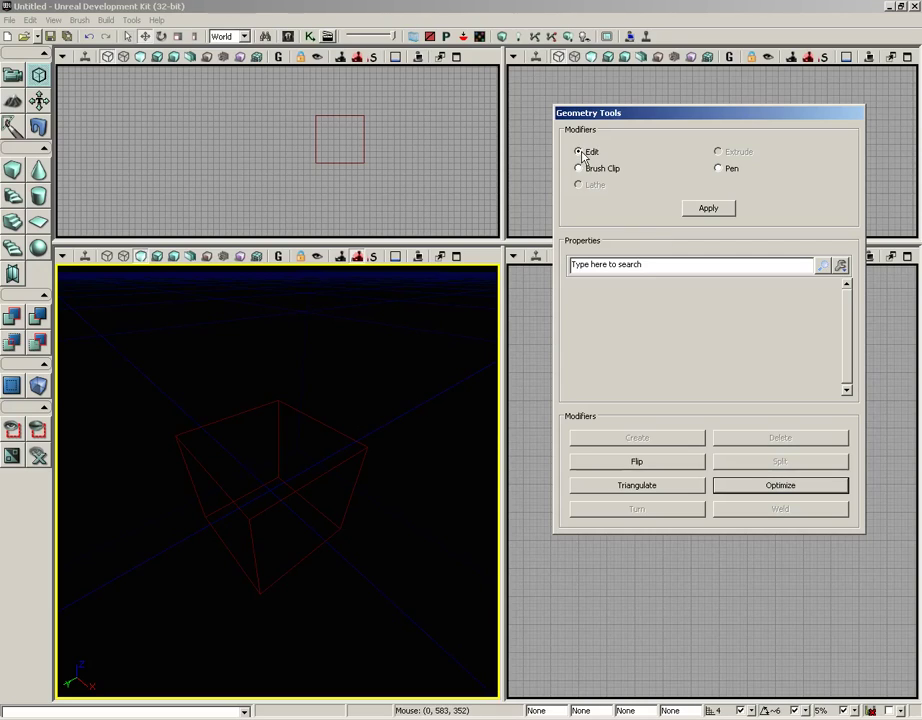
{"action": "left_click", "coordinate": [335, 430]}
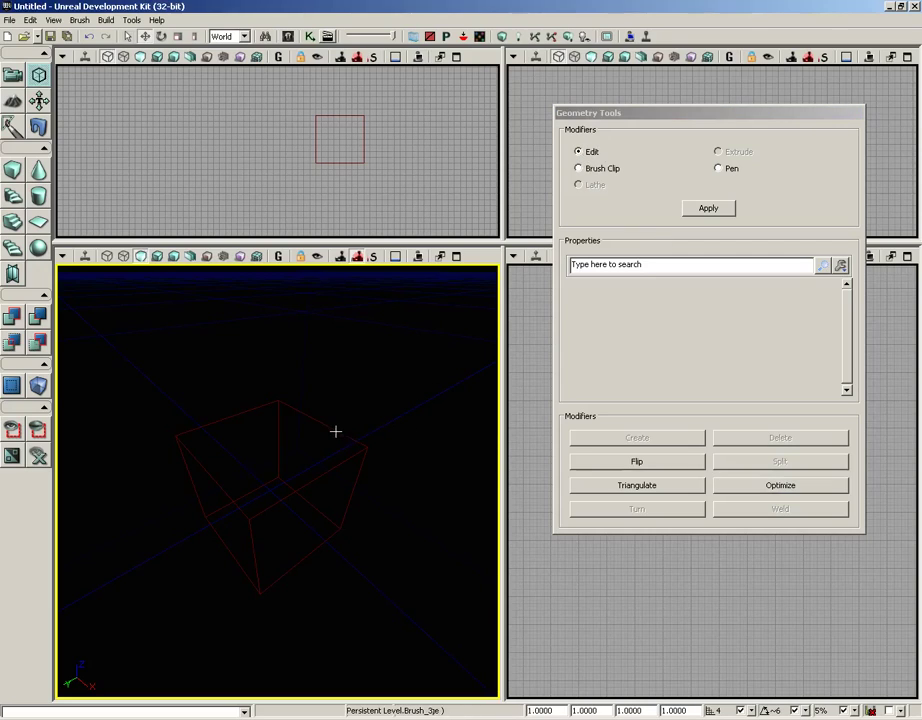
{"action": "right_click_drag", "start_coordinate": [393, 382], "coordinate": [362, 399]}
{"action": "mouse_move", "coordinate": [363, 400]}
{"action": "middle_mouse_down"}
{"action": "mouse_move", "coordinate": [348, 391]}
{"action": "mouse_move", "coordinate": [323, 405]}
{"action": "mouse_move", "coordinate": [391, 362]}
{"action": "middle_mouse_up"}
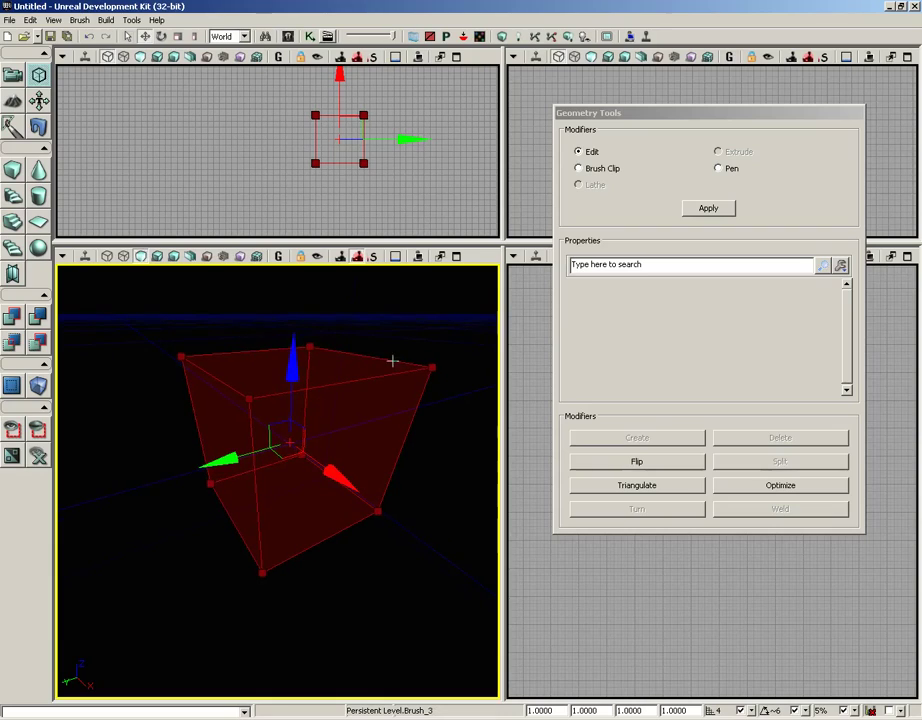
Step: Select a corner vertex, the top face, a side face and an upper edge of the cube in turn, then clear the sub-object selection
{"action": "left_click", "coordinate": [181, 356]}
{"action": "left_click", "coordinate": [286, 366]}
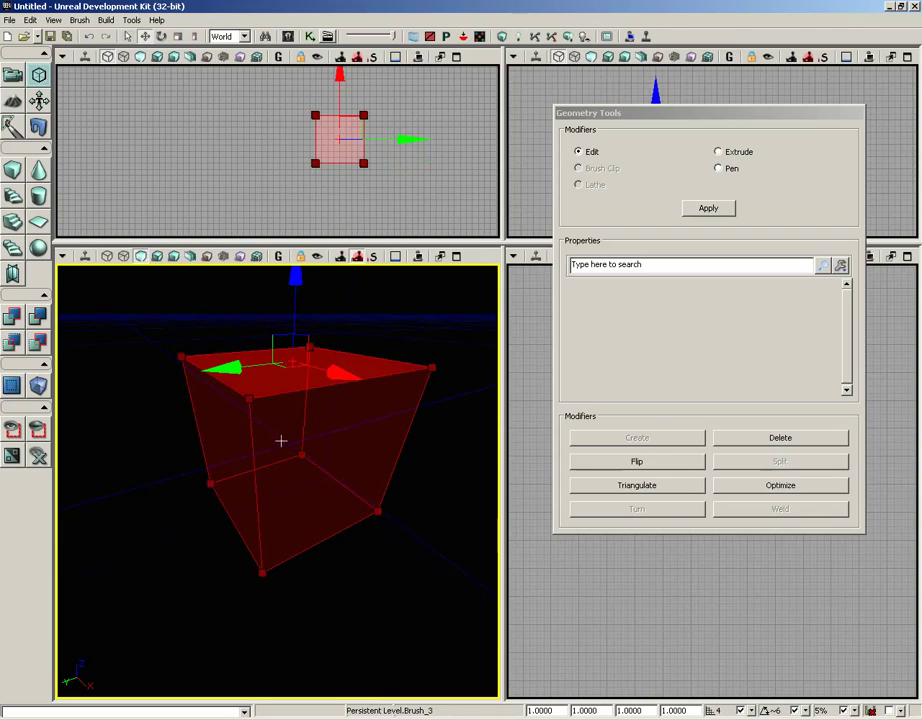
{"action": "left_click", "coordinate": [229, 387]}
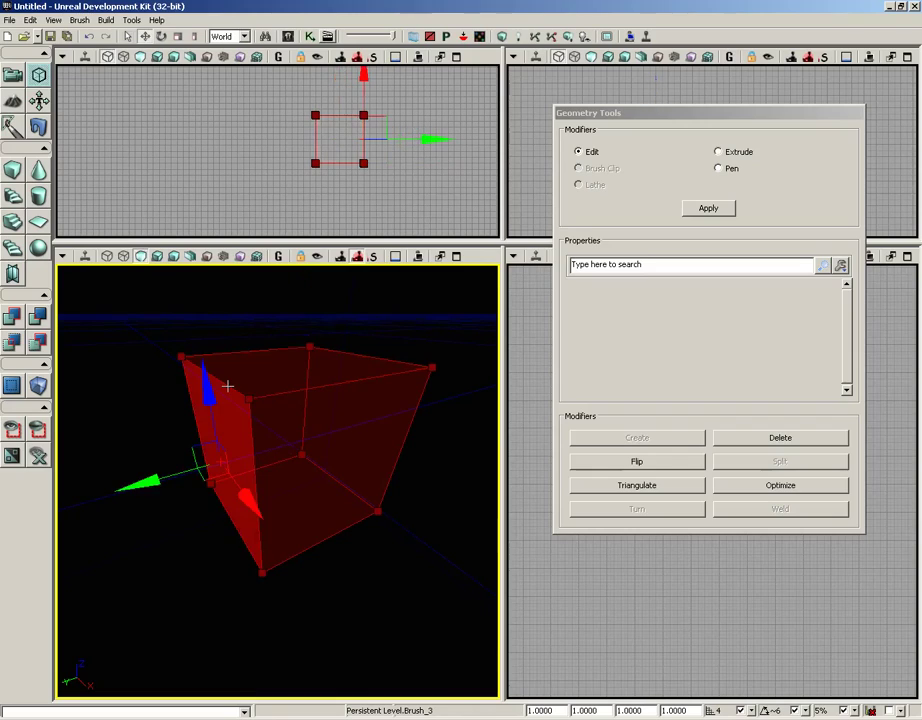
{"action": "left_click", "coordinate": [229, 386]}
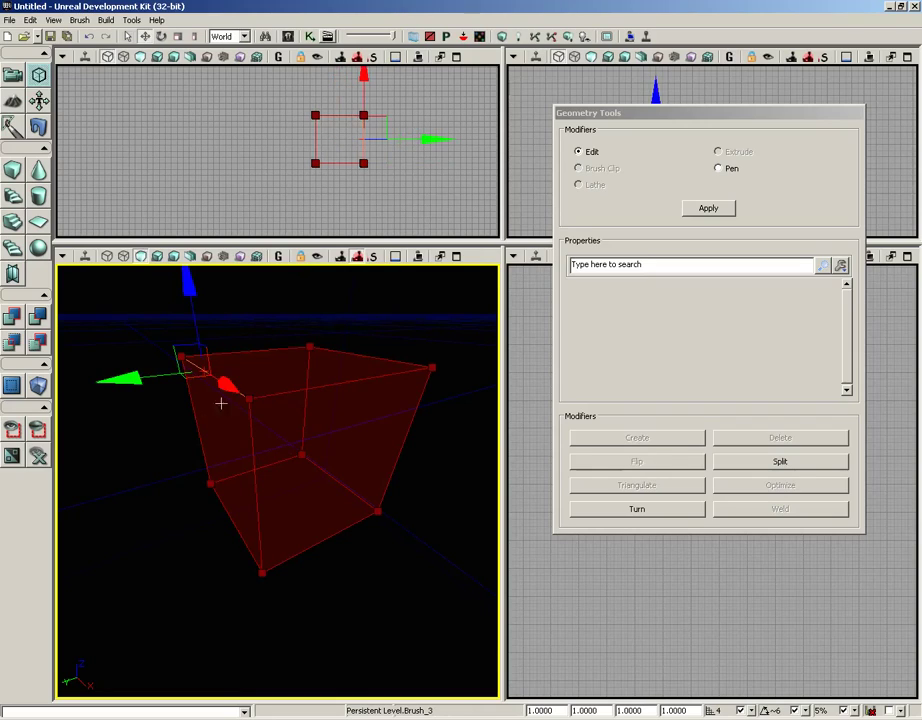
{"action": "left_click_drag", "start_coordinate": [200, 323], "coordinate": [184, 304]}
{"action": "left_click", "coordinate": [191, 284]}
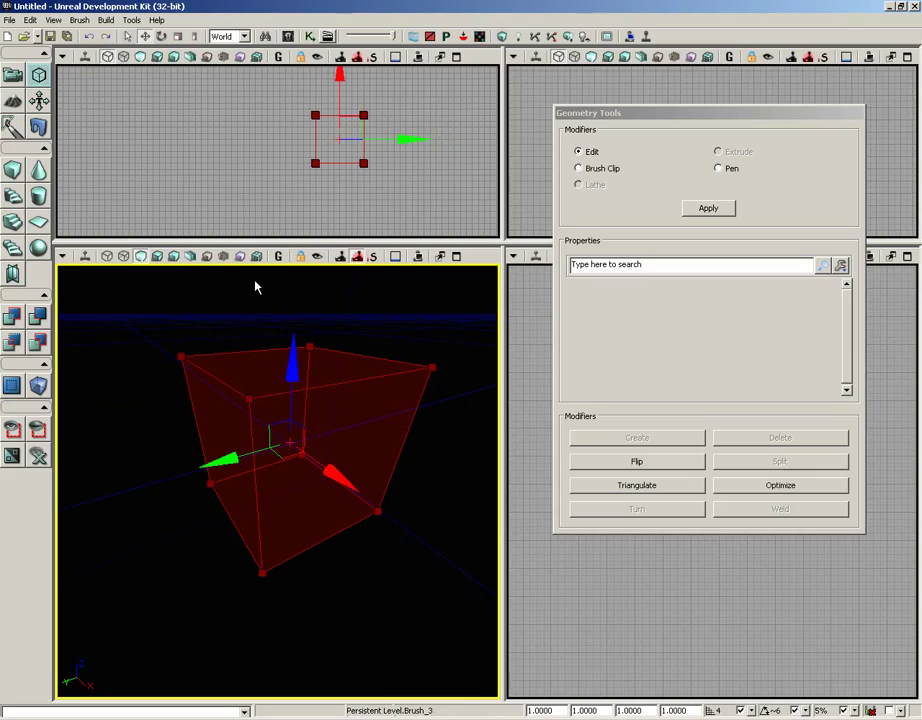
Step: Examine the settings of the Brush Clip, Pen and Edit modifiers and the operations offered for the cube's top face and a corner vertex
{"action": "left_click", "coordinate": [590, 169]}
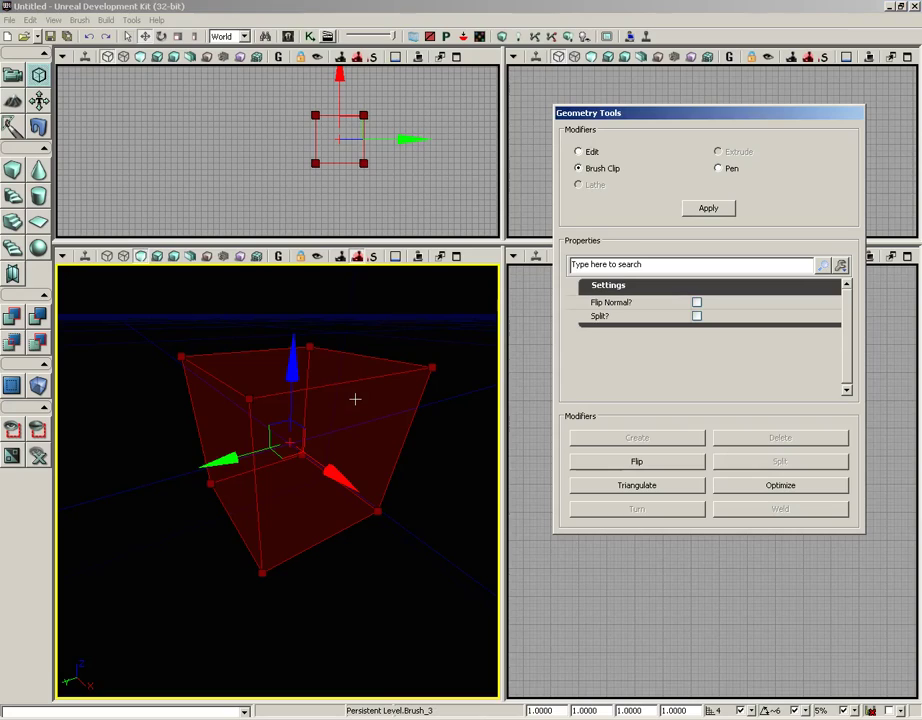
{"action": "left_click", "coordinate": [727, 170]}
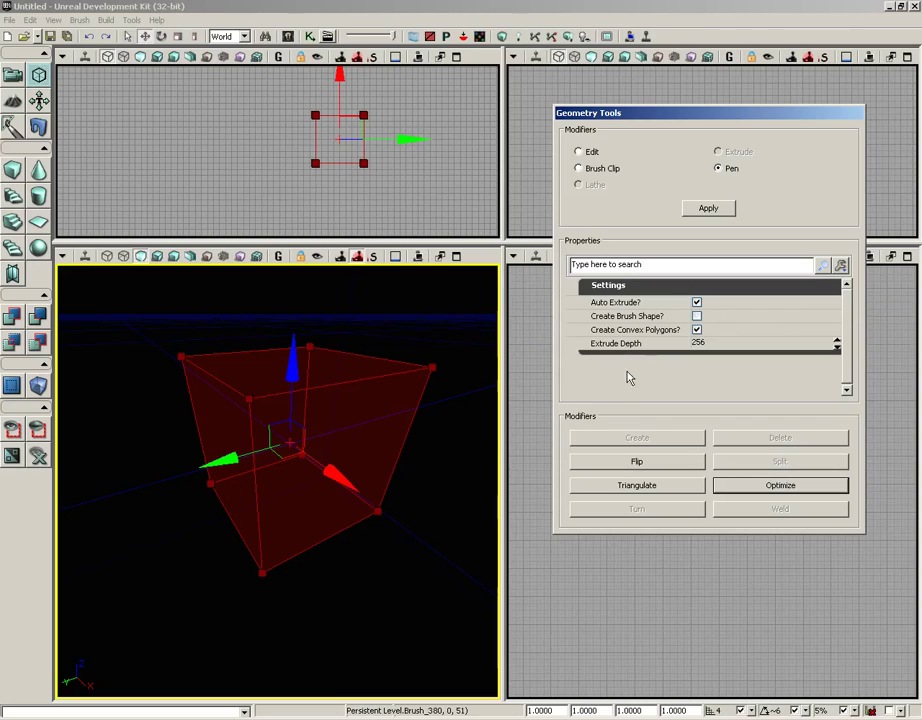
{"action": "left_click", "coordinate": [580, 152]}
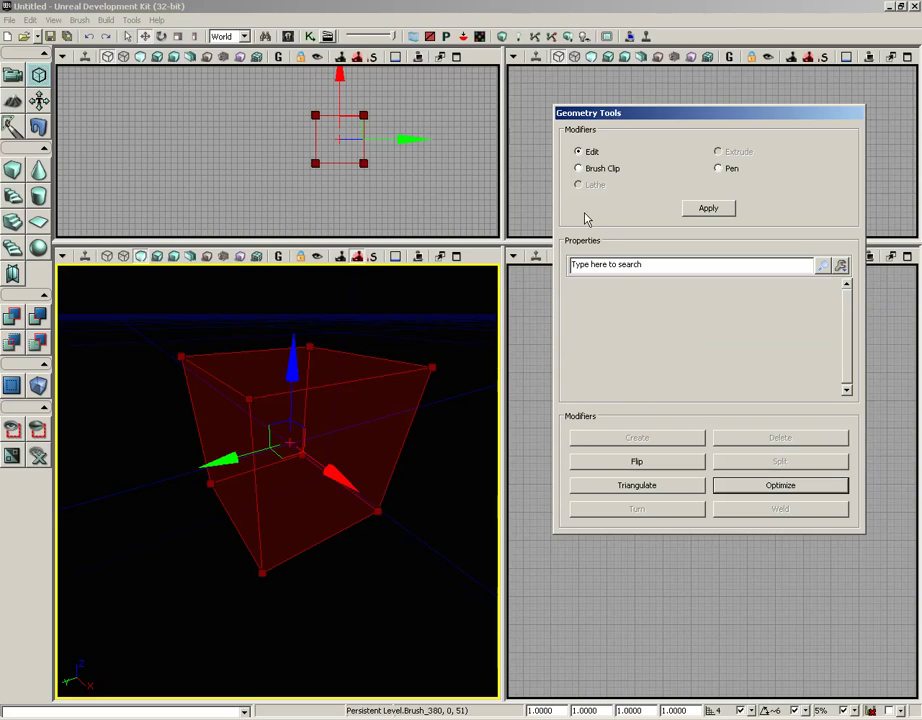
{"action": "left_click", "coordinate": [590, 170]}
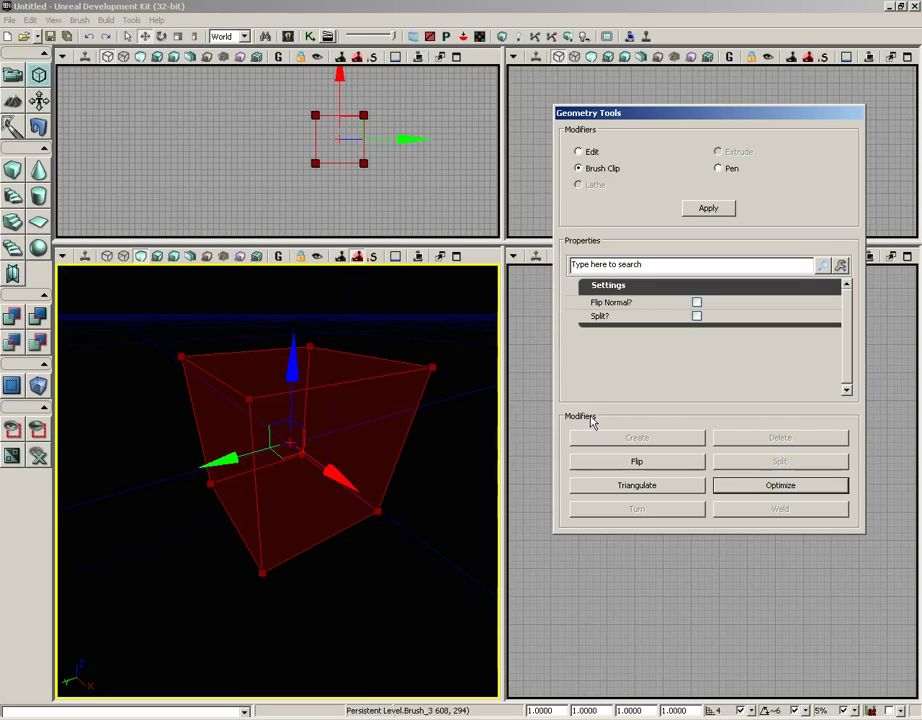
{"action": "left_click", "coordinate": [322, 369]}
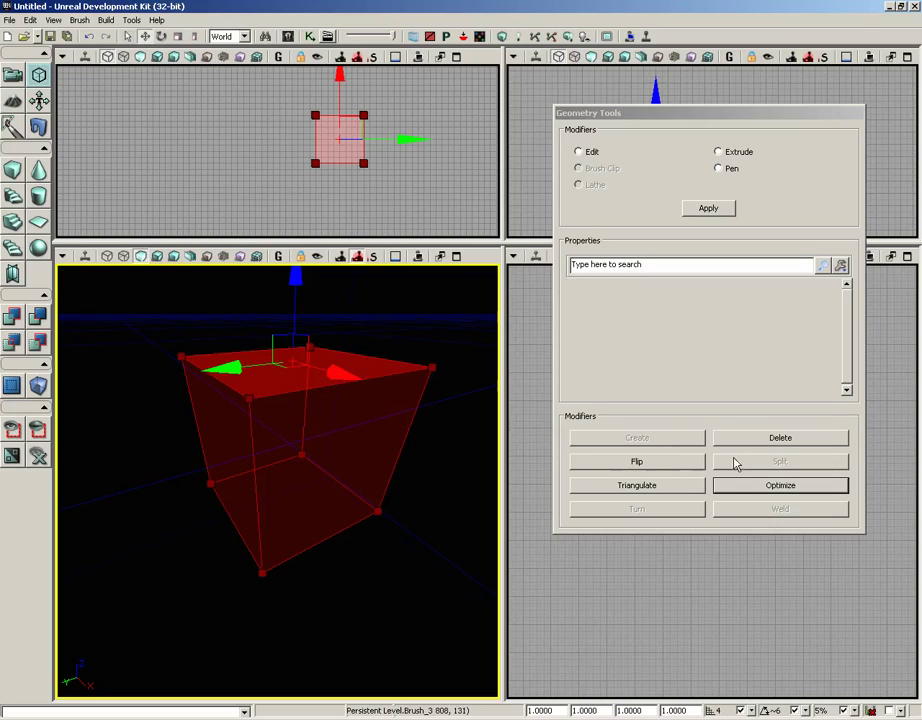
{"action": "left_click", "coordinate": [431, 369]}
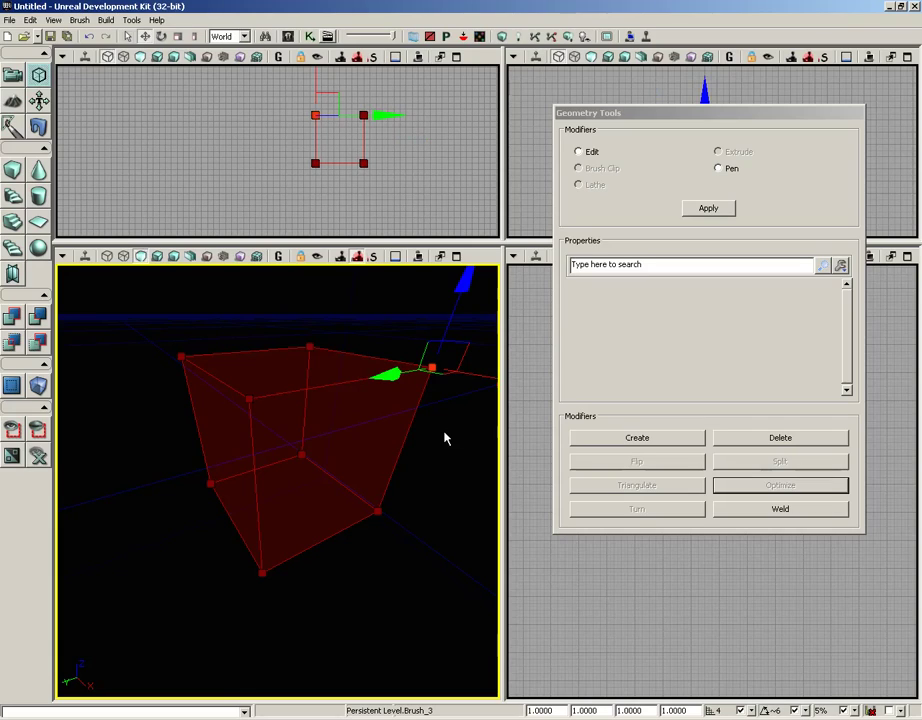
Step: Switch the geometry modifier to Edit and select the cube's top face and one of its side faces
{"action": "left_click", "coordinate": [581, 151]}
{"action": "mouse_move", "coordinate": [434, 457]}
{"action": "right_mouse_down"}
{"action": "mouse_move", "coordinate": [432, 416]}
{"action": "mouse_move", "coordinate": [313, 391]}
{"action": "right_mouse_up"}
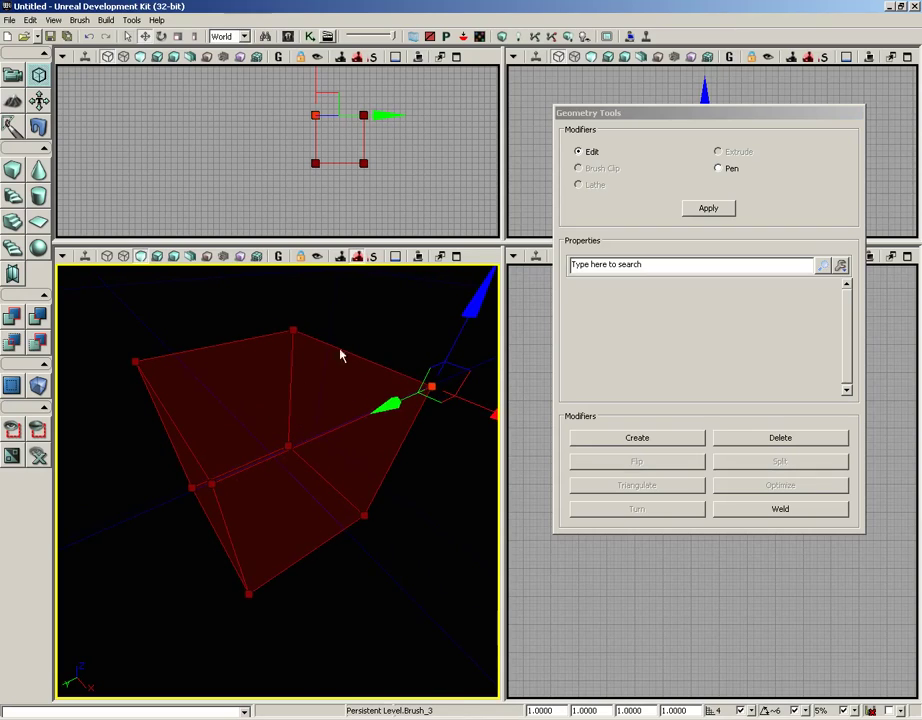
{"action": "mouse_move", "coordinate": [409, 321]}
{"action": "middle_mouse_down"}
{"action": "mouse_move", "coordinate": [379, 321]}
{"action": "mouse_move", "coordinate": [409, 321]}
{"action": "mouse_move", "coordinate": [406, 305]}
{"action": "middle_mouse_up"}
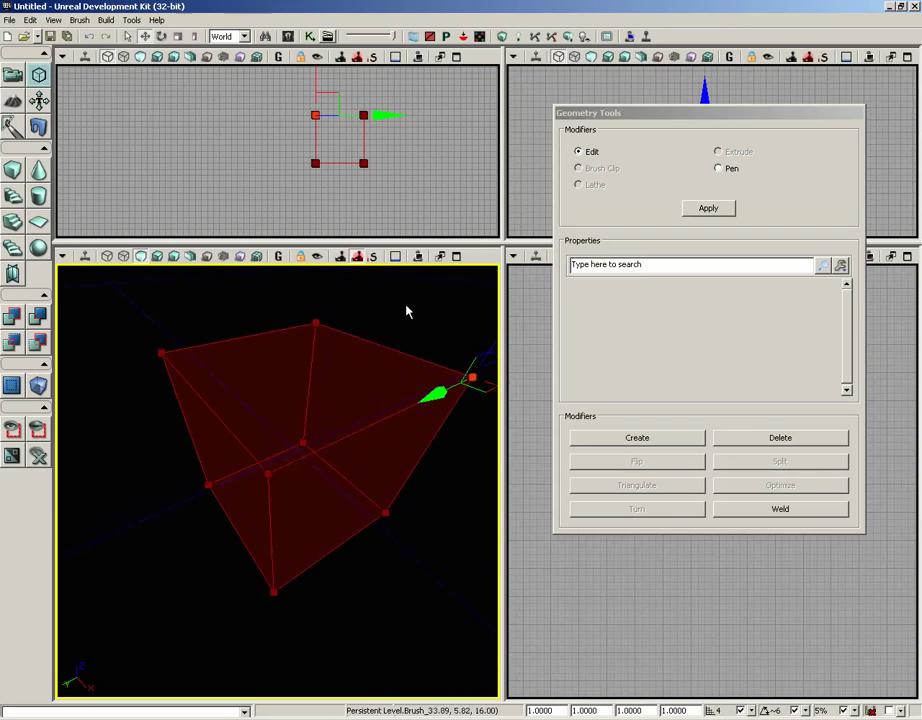
{"action": "right_click_drag", "start_coordinate": [406, 312], "coordinate": [364, 358]}
{"action": "left_click", "coordinate": [295, 393]}
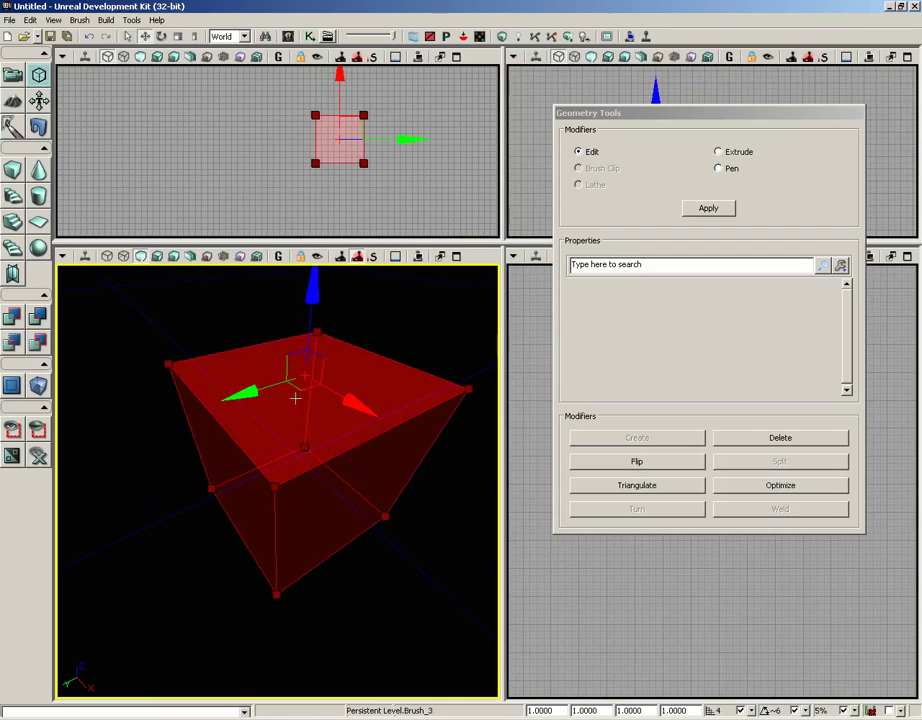
{"action": "left_click", "coordinate": [385, 516]}
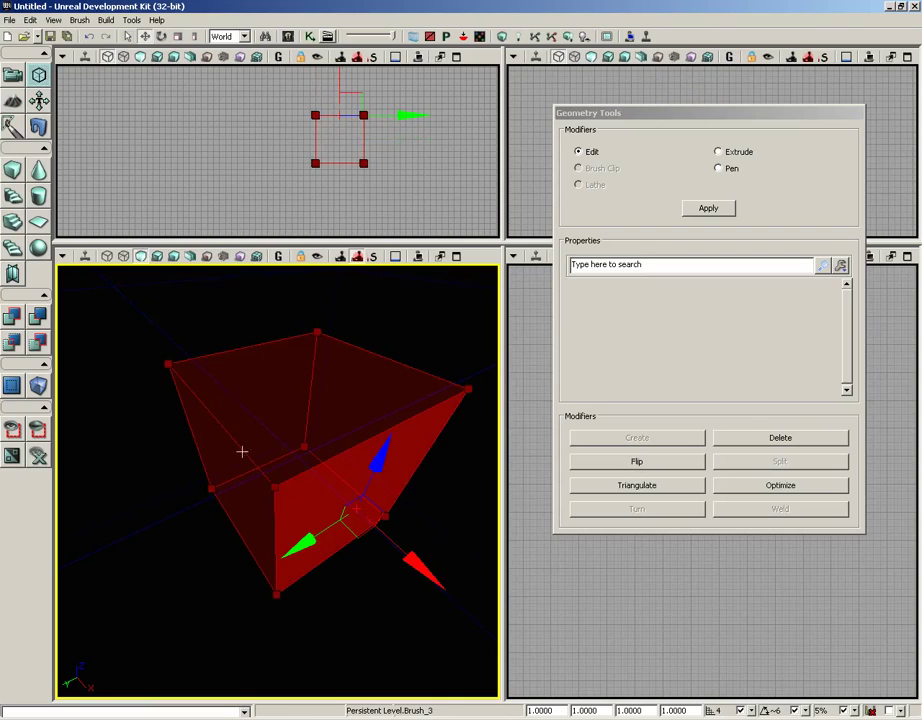
Step: Raise one upper corner vertex of the cube vertically above the other top corners
{"action": "left_click", "coordinate": [168, 364]}
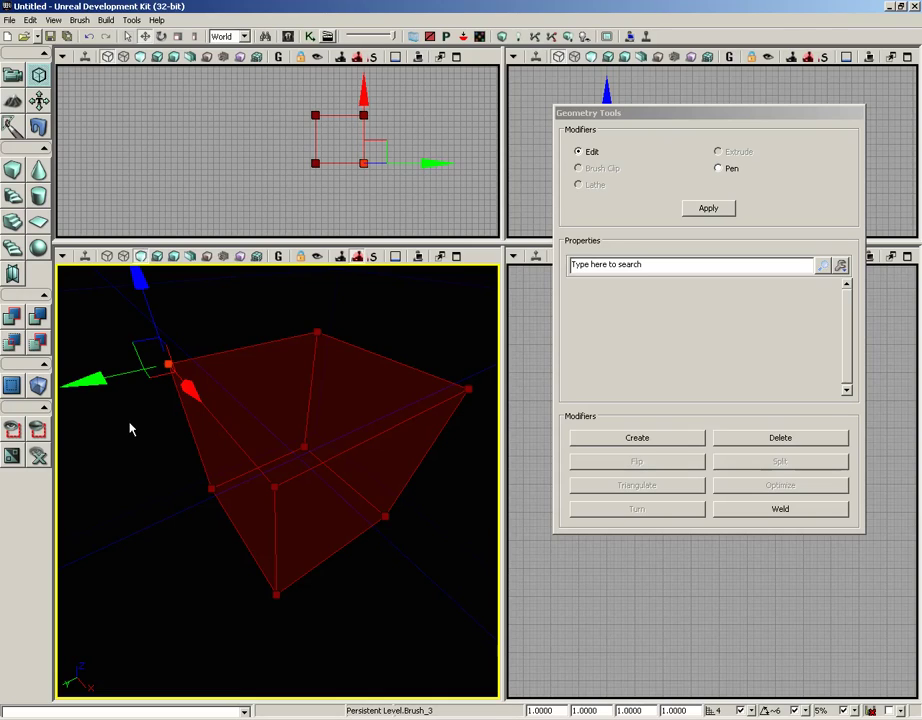
{"action": "left_click_drag", "start_coordinate": [129, 429], "coordinate": [200, 480]}
{"action": "middle_click_drag", "start_coordinate": [200, 480], "coordinate": [117, 475]}
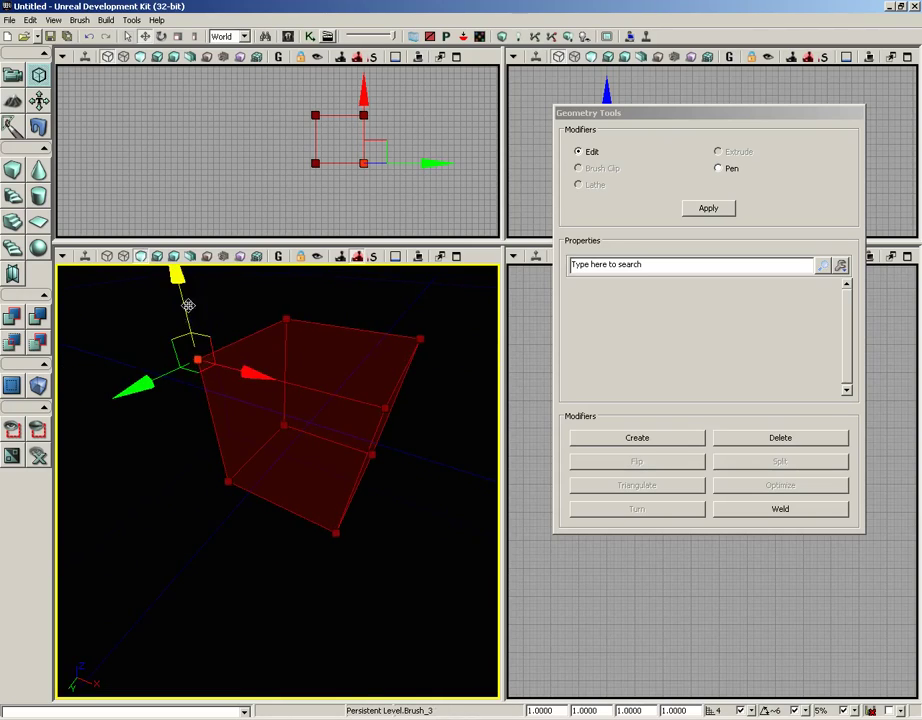
{"action": "mouse_move", "coordinate": [188, 305]}
{"action": "left_mouse_down"}
{"action": "mouse_move", "coordinate": [183, 263]}
{"action": "mouse_move", "coordinate": [146, 370]}
{"action": "left_mouse_up"}
{"action": "middle_click_drag", "start_coordinate": [146, 370], "coordinate": [101, 304]}
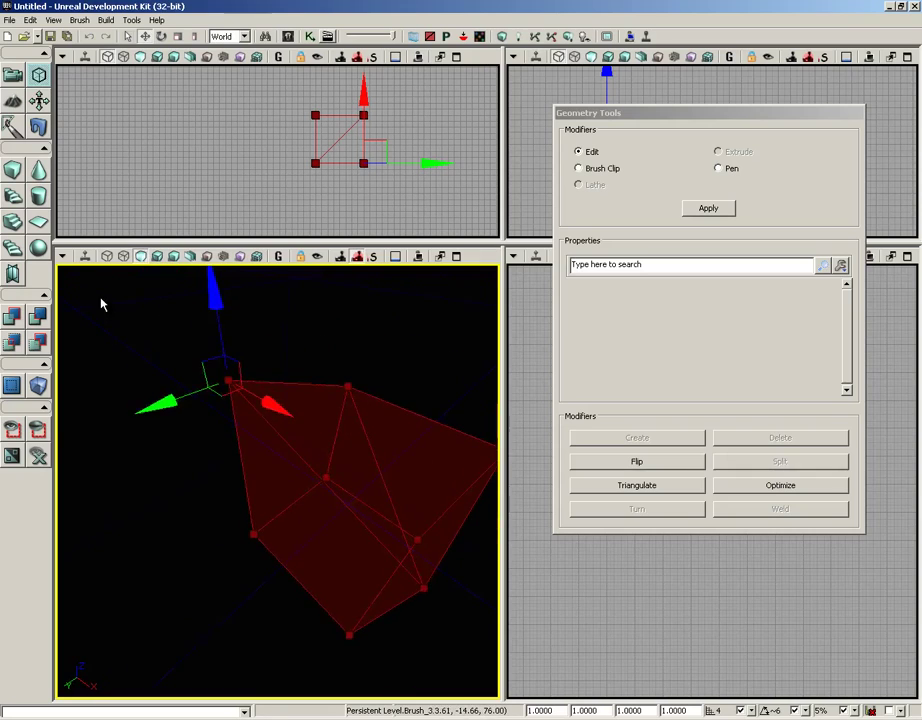
{"action": "mouse_move", "coordinate": [101, 304]}
{"action": "left_mouse_down"}
{"action": "mouse_move", "coordinate": [165, 319]}
{"action": "mouse_move", "coordinate": [86, 271]}
{"action": "mouse_move", "coordinate": [156, 409]}
{"action": "mouse_move", "coordinate": [165, 461]}
{"action": "mouse_move", "coordinate": [239, 512]}
{"action": "left_mouse_up"}
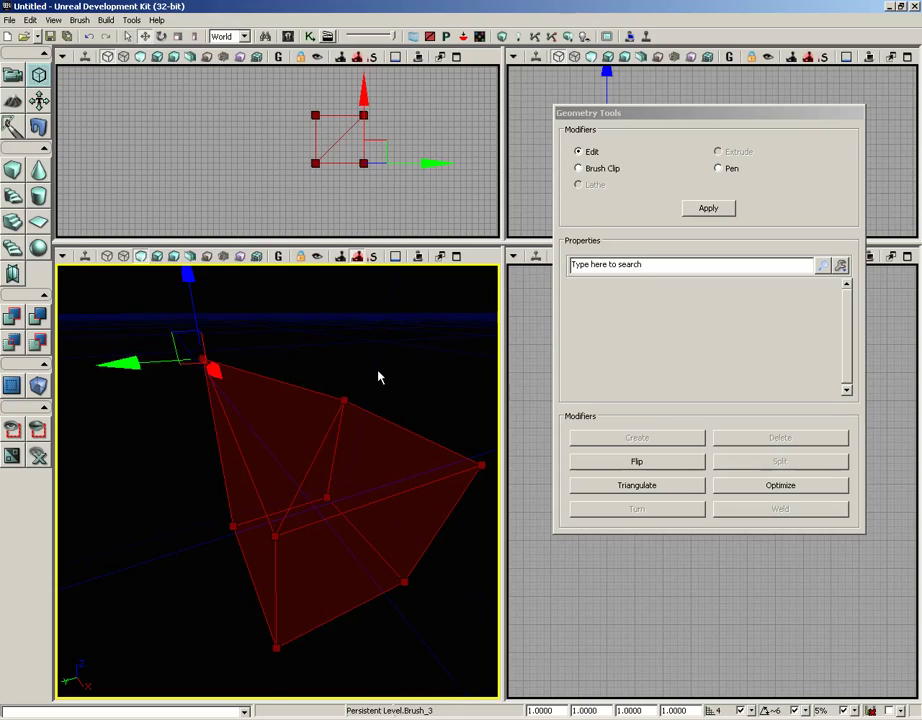
Step: Lower the raised corner vertex to roughly the height of the cube's other top corners
{"action": "right_click_drag", "start_coordinate": [409, 388], "coordinate": [408, 362]}
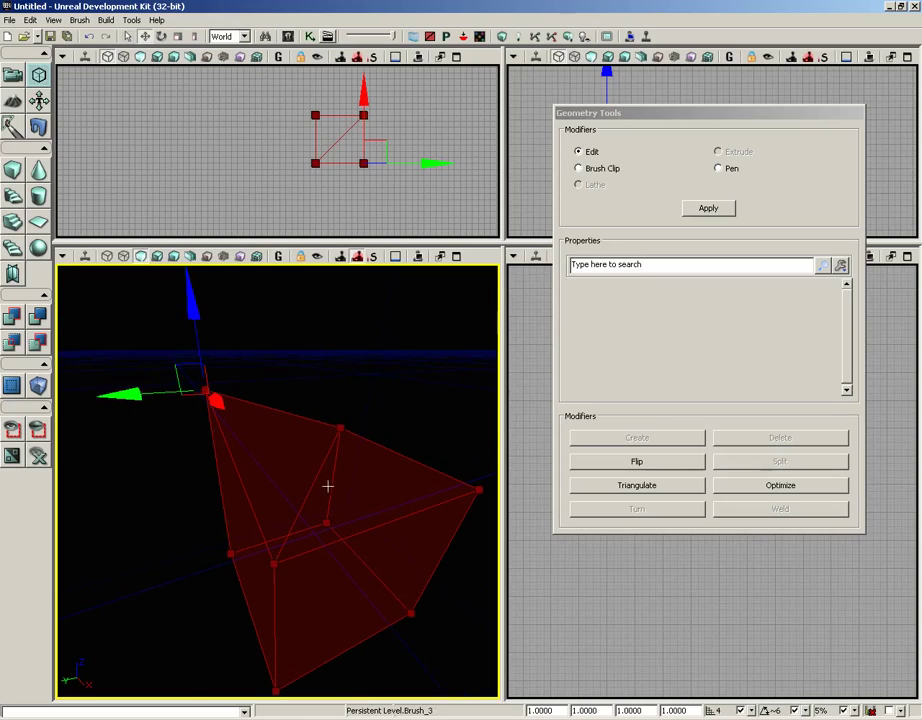
{"action": "middle_click_drag", "start_coordinate": [364, 391], "coordinate": [422, 374]}
{"action": "right_click_drag", "start_coordinate": [422, 374], "coordinate": [356, 381]}
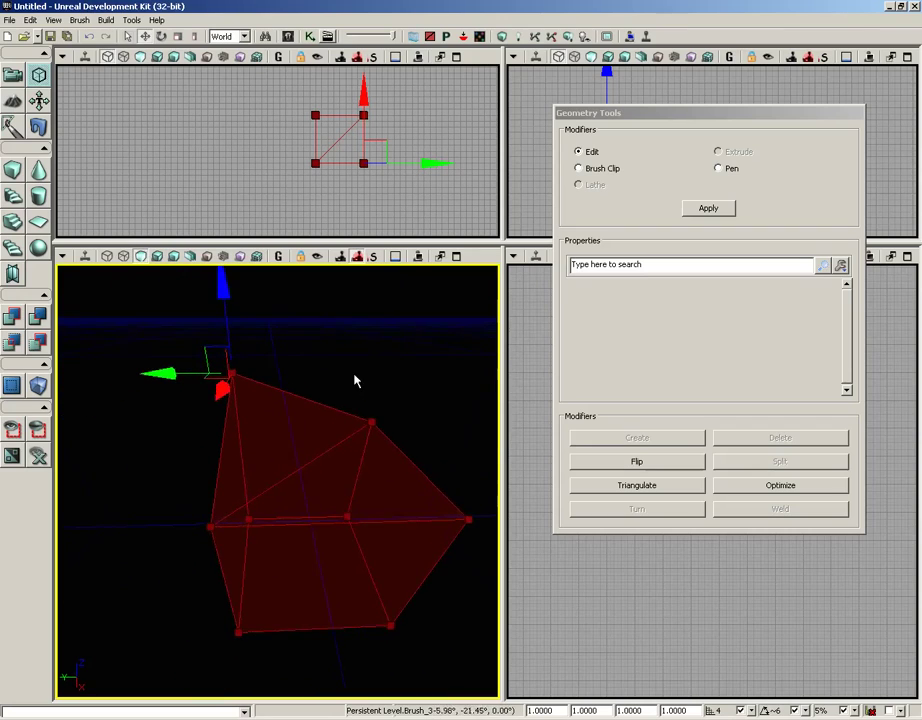
{"action": "middle_click_drag", "start_coordinate": [356, 381], "coordinate": [364, 383]}
{"action": "mouse_move", "coordinate": [364, 383]}
{"action": "right_mouse_down"}
{"action": "mouse_move", "coordinate": [363, 371]}
{"action": "mouse_move", "coordinate": [383, 377]}
{"action": "mouse_move", "coordinate": [355, 340]}
{"action": "right_mouse_up"}
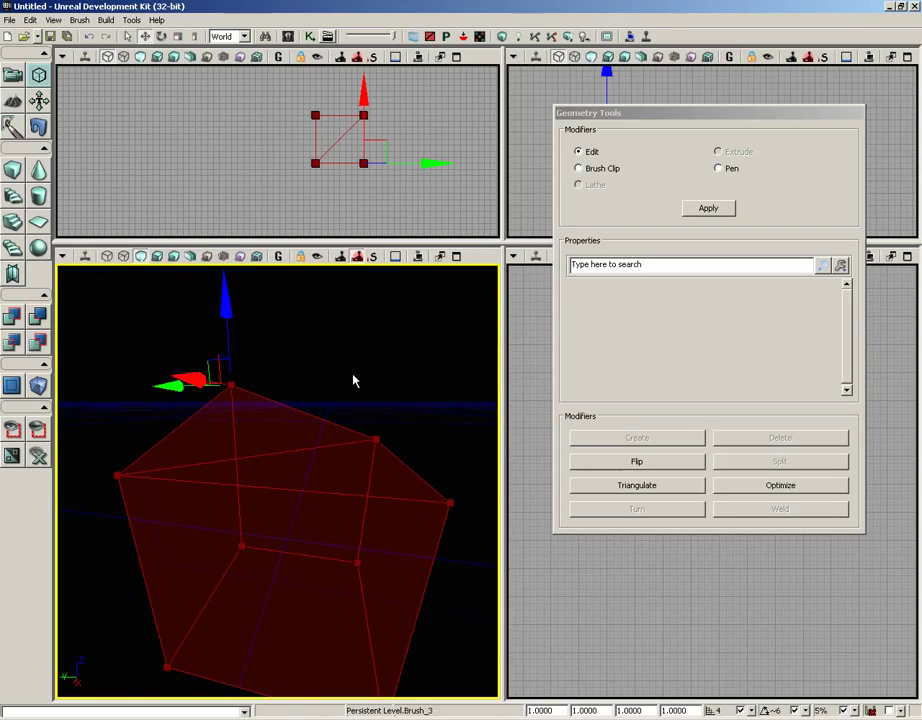
{"action": "left_click_drag", "start_coordinate": [354, 380], "coordinate": [340, 325]}
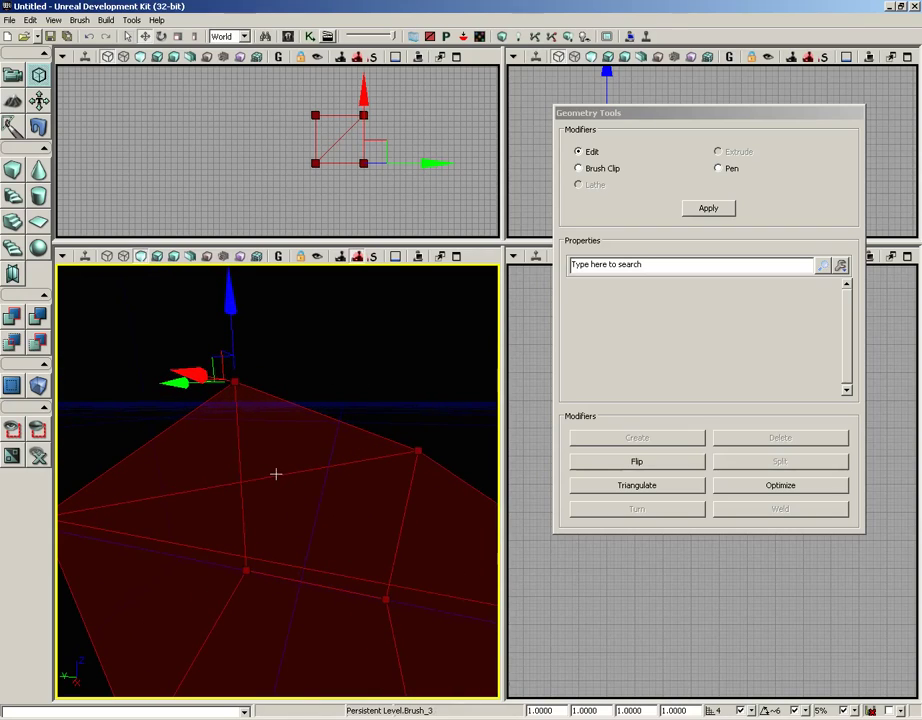
{"action": "left_click", "coordinate": [234, 381]}
{"action": "mouse_move", "coordinate": [233, 302]}
{"action": "left_mouse_down"}
{"action": "mouse_move", "coordinate": [233, 354]}
{"action": "mouse_move", "coordinate": [233, 346]}
{"action": "left_mouse_up"}
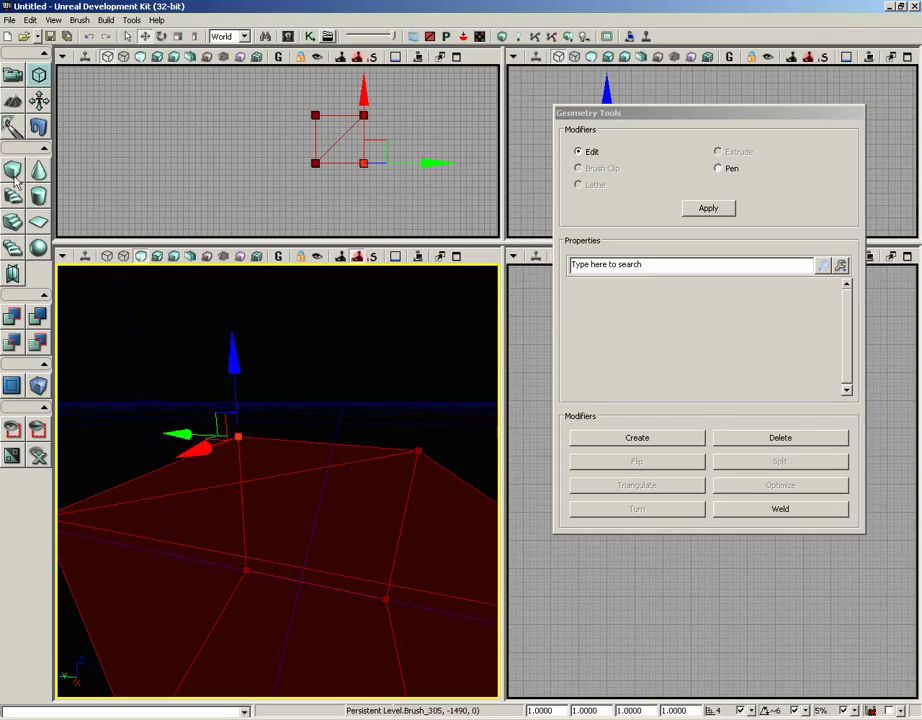
Step: Align the corner vertex exactly with the cube's top edge in the orthographic side view
{"action": "middle_click_drag", "start_coordinate": [373, 366], "coordinate": [375, 393]}
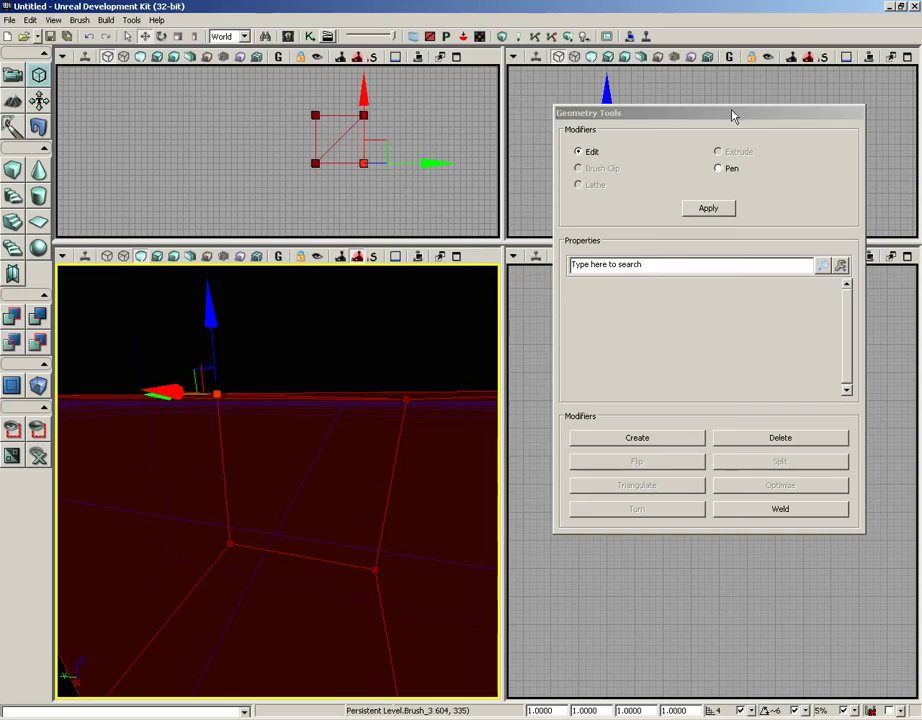
{"action": "left_click_drag", "start_coordinate": [733, 115], "coordinate": [343, 121]}
{"action": "mouse_move", "coordinate": [758, 185]}
{"action": "right_mouse_down"}
{"action": "mouse_move", "coordinate": [768, 206]}
{"action": "mouse_move", "coordinate": [907, 148]}
{"action": "mouse_move", "coordinate": [911, 191]}
{"action": "mouse_move", "coordinate": [639, 100]}
{"action": "right_mouse_up"}
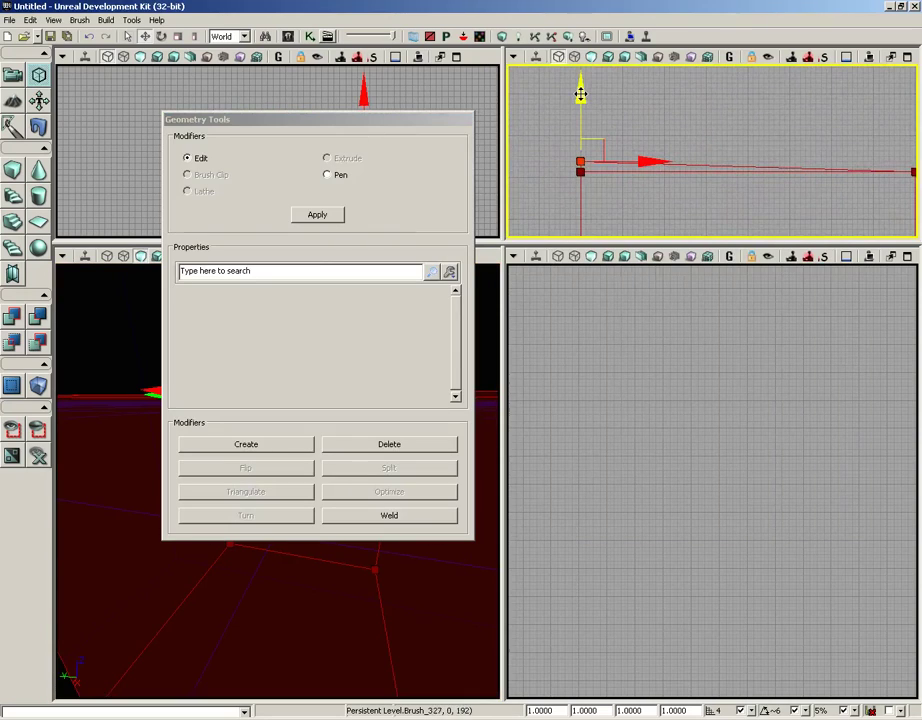
{"action": "left_click_drag", "start_coordinate": [582, 91], "coordinate": [572, 113]}
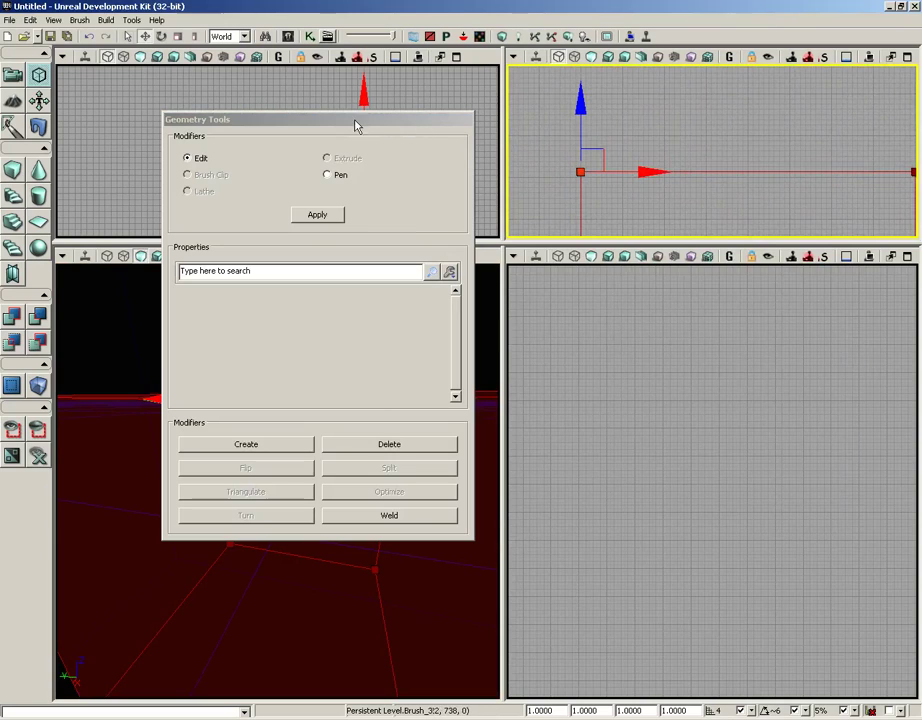
Step: Optimize the whole brush to remove the diagonal edge across its top face
{"action": "left_click_drag", "start_coordinate": [362, 128], "coordinate": [719, 133]}
{"action": "left_click_drag", "start_coordinate": [359, 362], "coordinate": [356, 469]}
{"action": "right_click", "coordinate": [357, 469]}
{"action": "left_click", "coordinate": [281, 381]}
{"action": "right_click_drag", "start_coordinate": [281, 381], "coordinate": [327, 473]}
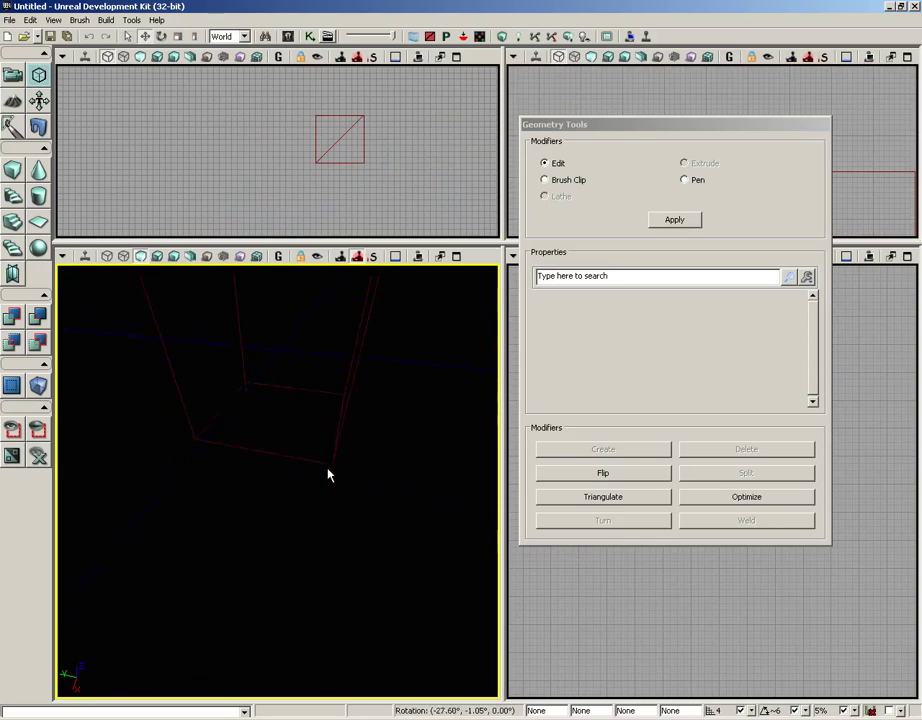
{"action": "middle_click_drag", "start_coordinate": [327, 473], "coordinate": [325, 364]}
{"action": "left_click", "coordinate": [290, 377]}
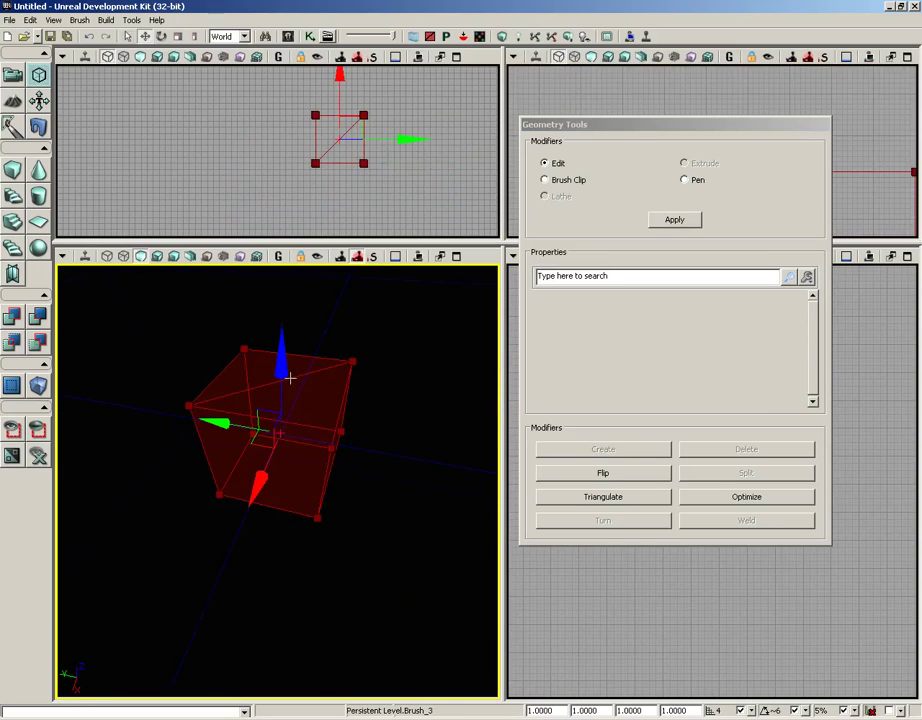
{"action": "left_click", "coordinate": [377, 415]}
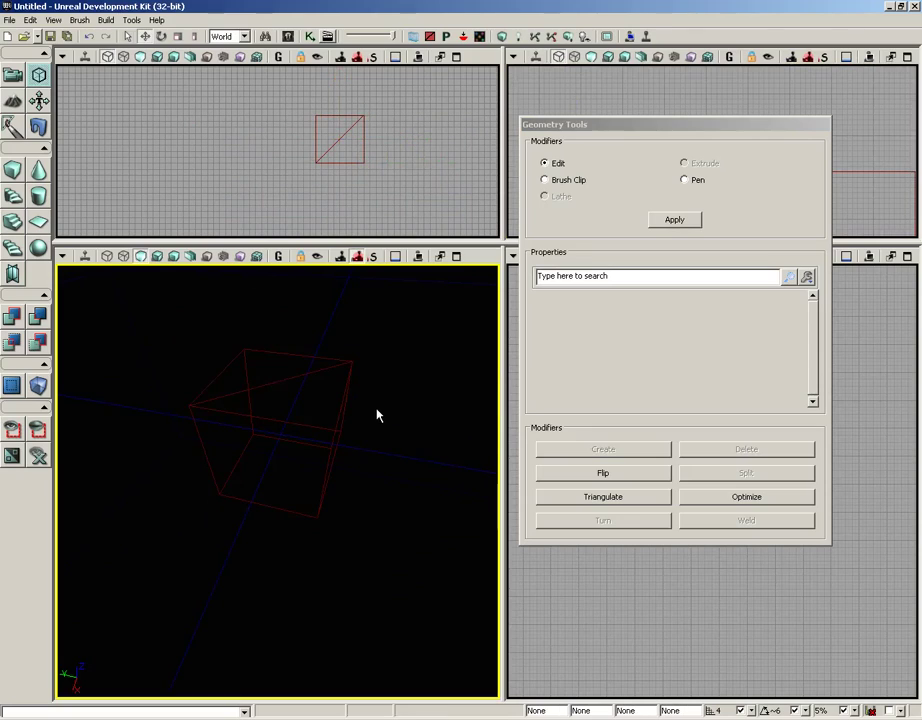
{"action": "left_click", "coordinate": [277, 378]}
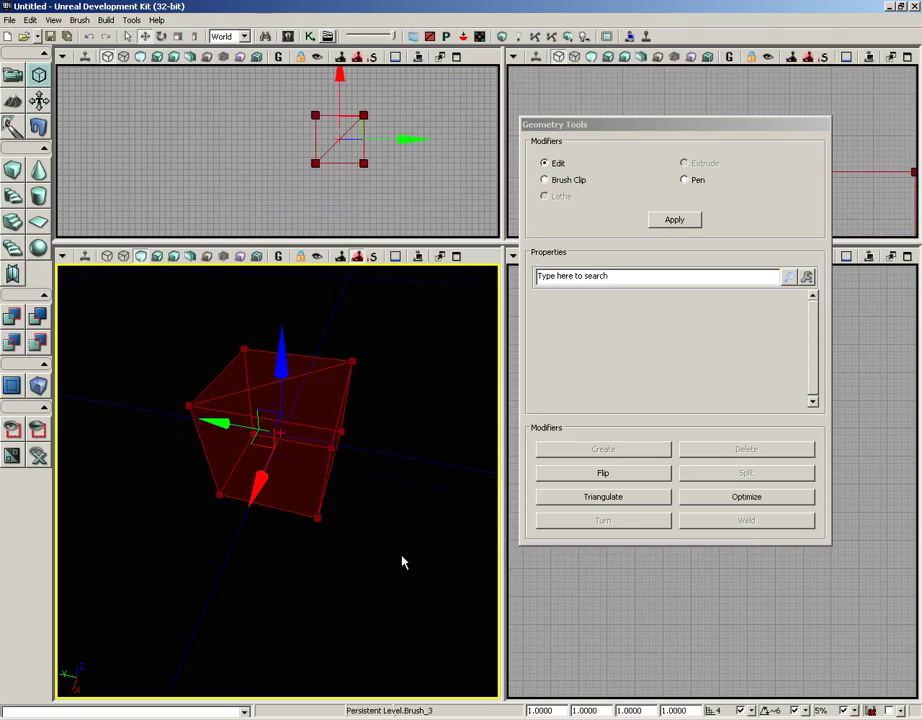
{"action": "left_click", "coordinate": [755, 498]}
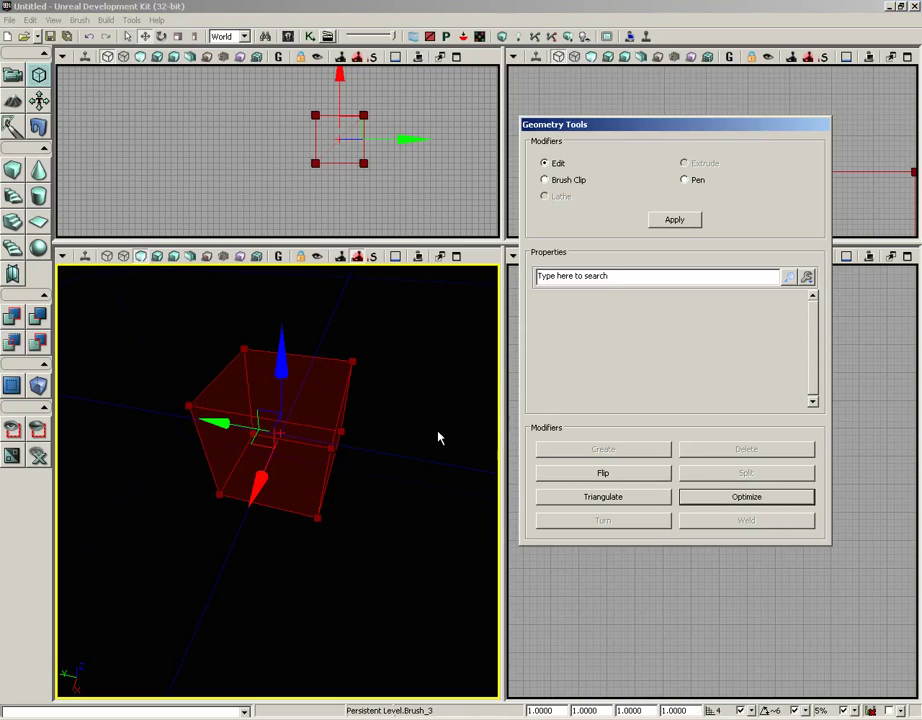
{"action": "left_click_drag", "start_coordinate": [437, 433], "coordinate": [436, 346]}
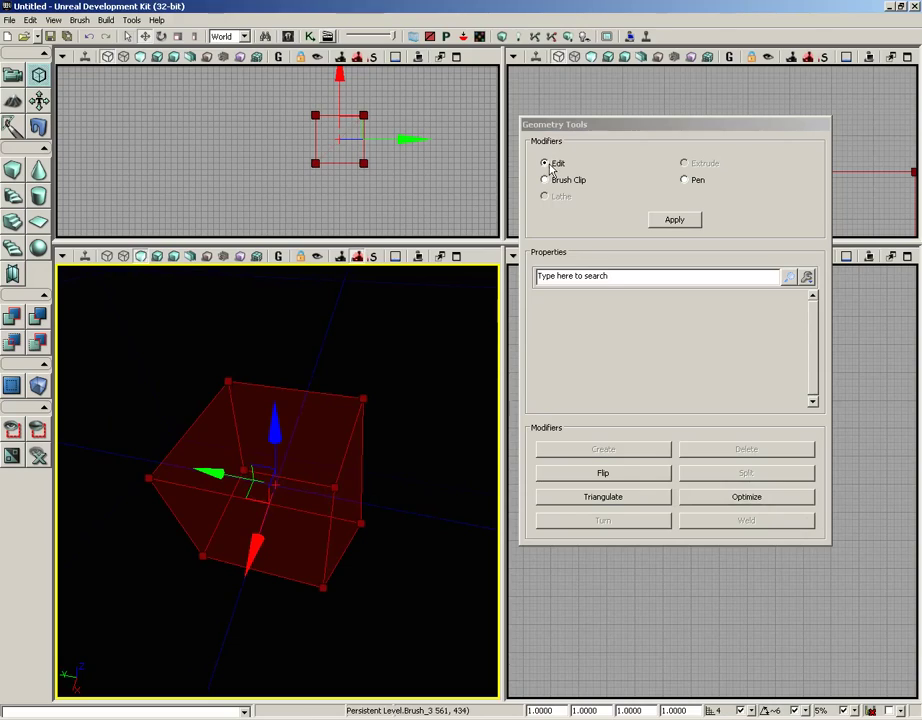
Step: Select the cube's side face and move it outward along the Y axis to lengthen the brush
{"action": "left_click", "coordinate": [361, 459]}
{"action": "mouse_move", "coordinate": [426, 457]}
{"action": "left_mouse_down"}
{"action": "mouse_move", "coordinate": [449, 484]}
{"action": "mouse_move", "coordinate": [329, 387]}
{"action": "mouse_move", "coordinate": [329, 280]}
{"action": "left_mouse_up"}
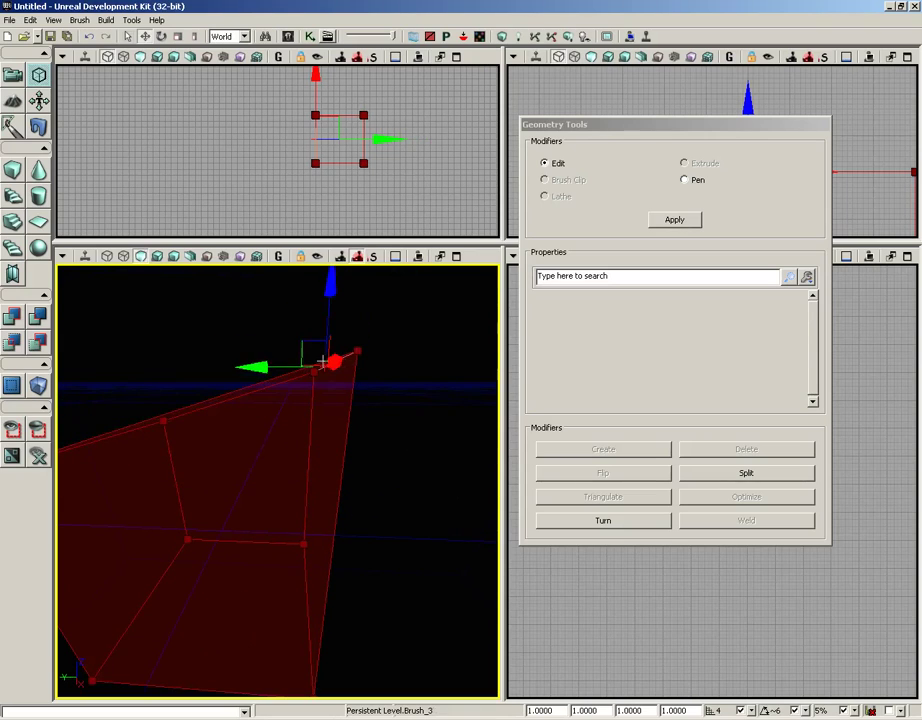
{"action": "middle_click_drag", "start_coordinate": [423, 505], "coordinate": [278, 490]}
{"action": "left_click", "coordinate": [338, 508]}
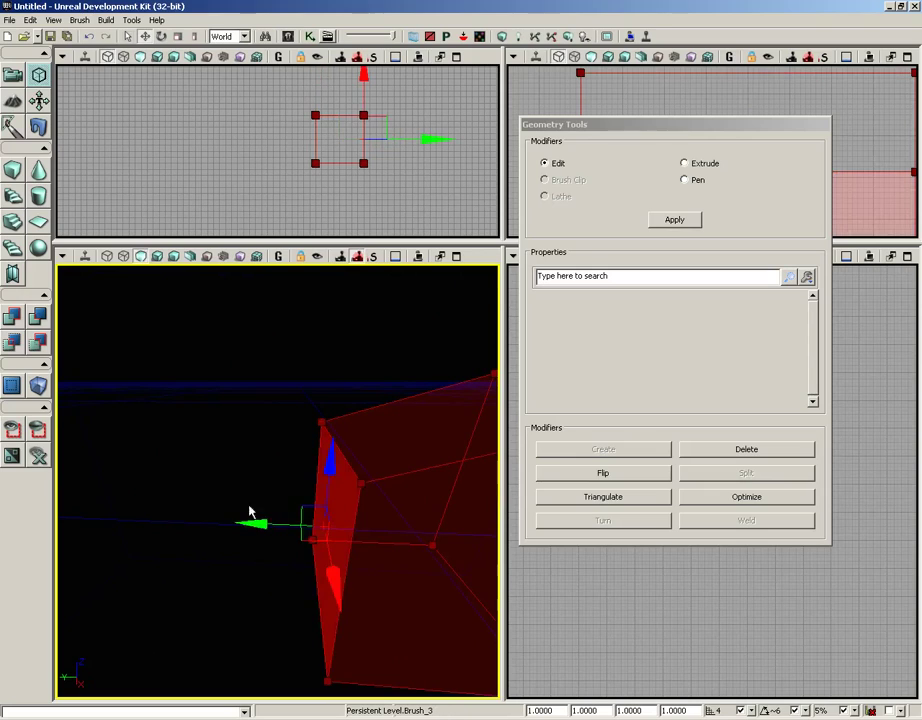
{"action": "left_click_drag", "start_coordinate": [258, 521], "coordinate": [181, 519]}
Step: Scale the moved side face down uniformly to a small square with the scaling widget
{"action": "right_click_drag", "start_coordinate": [341, 399], "coordinate": [341, 433]}
{"action": "left_click_drag", "start_coordinate": [139, 373], "coordinate": [302, 399]}
{"action": "middle_click_drag", "start_coordinate": [302, 399], "coordinate": [179, 407]}
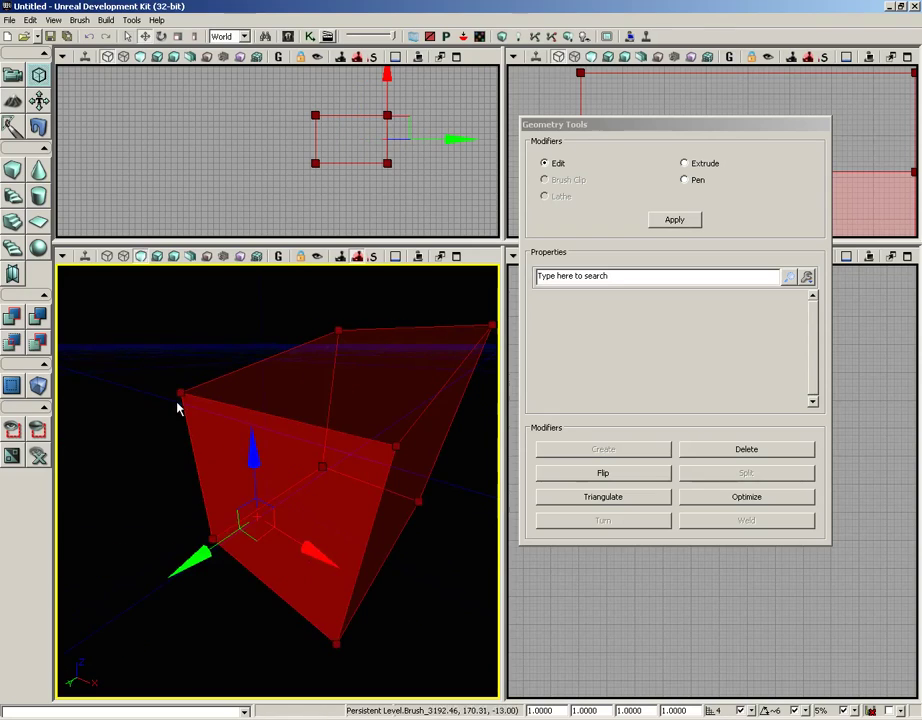
{"action": "key", "text": "space"}
{"action": "key", "text": "space"}
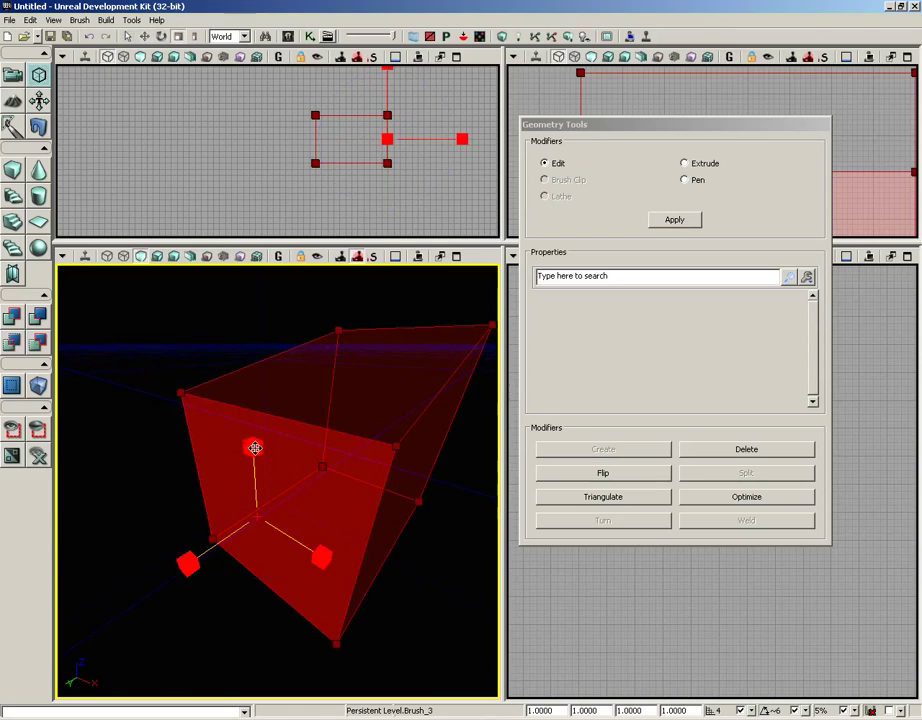
{"action": "mouse_move", "coordinate": [250, 446]}
{"action": "left_mouse_down"}
{"action": "mouse_move", "coordinate": [243, 463]}
{"action": "mouse_move", "coordinate": [243, 401]}
{"action": "mouse_move", "coordinate": [261, 440]}
{"action": "left_mouse_up"}
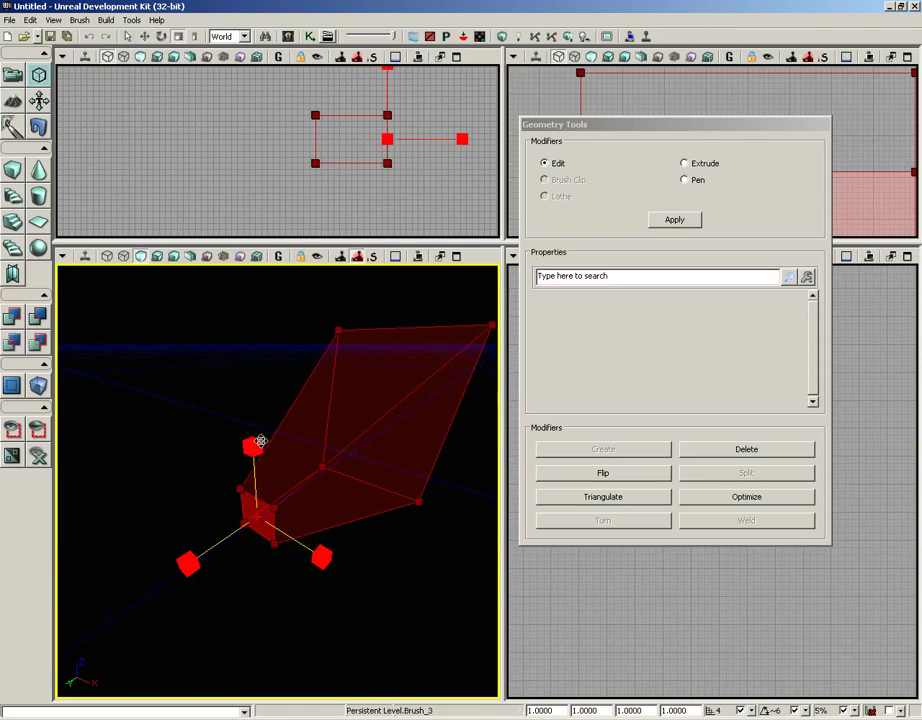
Step: Select the top edge opposite the shrunken face and scale it along the X axis to about twice its length
{"action": "left_click", "coordinate": [398, 327]}
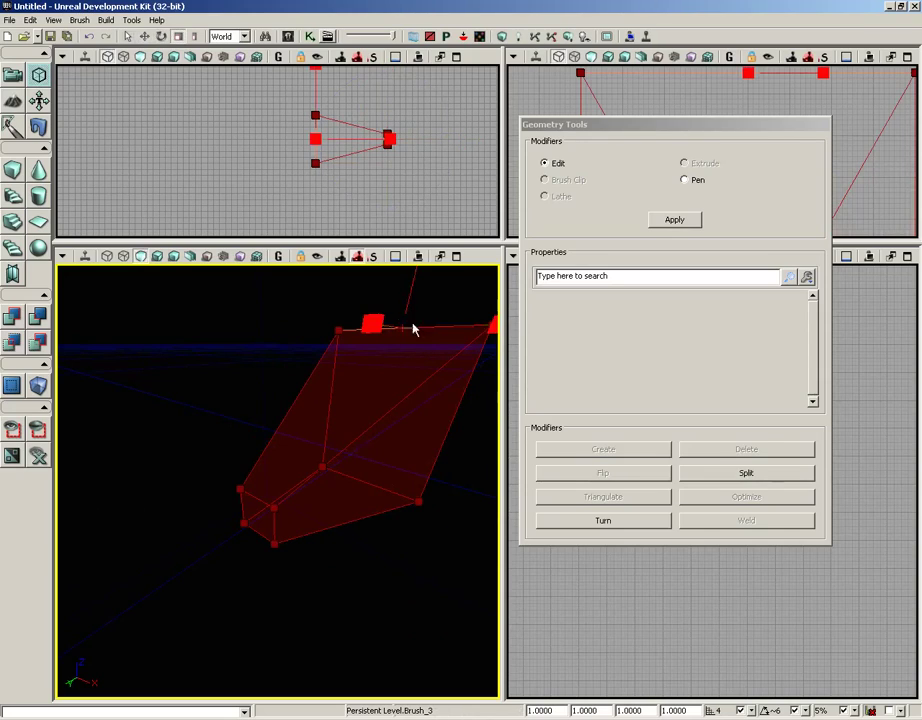
{"action": "mouse_move", "coordinate": [486, 325]}
{"action": "left_mouse_down"}
{"action": "mouse_move", "coordinate": [474, 312]}
{"action": "mouse_move", "coordinate": [498, 321]}
{"action": "left_mouse_up"}
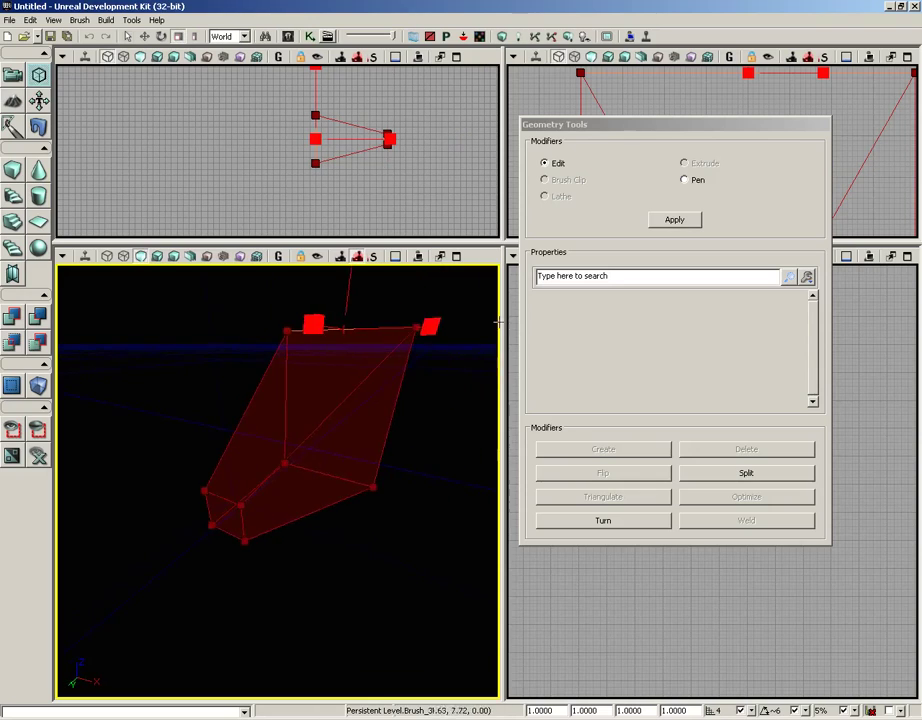
{"action": "right_click_drag", "start_coordinate": [498, 321], "coordinate": [397, 362]}
{"action": "mouse_move", "coordinate": [318, 323]}
{"action": "left_mouse_down"}
{"action": "mouse_move", "coordinate": [318, 340]}
{"action": "mouse_move", "coordinate": [309, 272]}
{"action": "mouse_move", "coordinate": [314, 542]}
{"action": "left_mouse_up"}
{"action": "mouse_move", "coordinate": [417, 571]}
{"action": "left_mouse_down"}
{"action": "mouse_move", "coordinate": [378, 533]}
{"action": "mouse_move", "coordinate": [375, 562]}
{"action": "mouse_move", "coordinate": [467, 566]}
{"action": "mouse_move", "coordinate": [430, 547]}
{"action": "mouse_move", "coordinate": [498, 534]}
{"action": "mouse_move", "coordinate": [389, 506]}
{"action": "mouse_move", "coordinate": [416, 562]}
{"action": "left_mouse_up"}
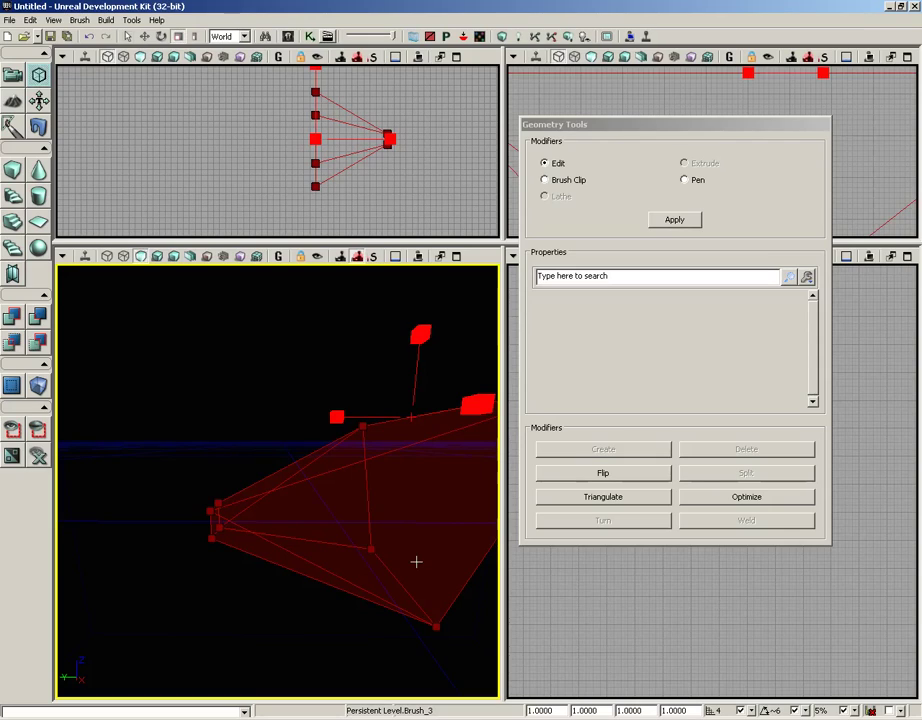
Step: Rebuild the builder brush as a default cube
{"action": "left_click", "coordinate": [10, 172]}
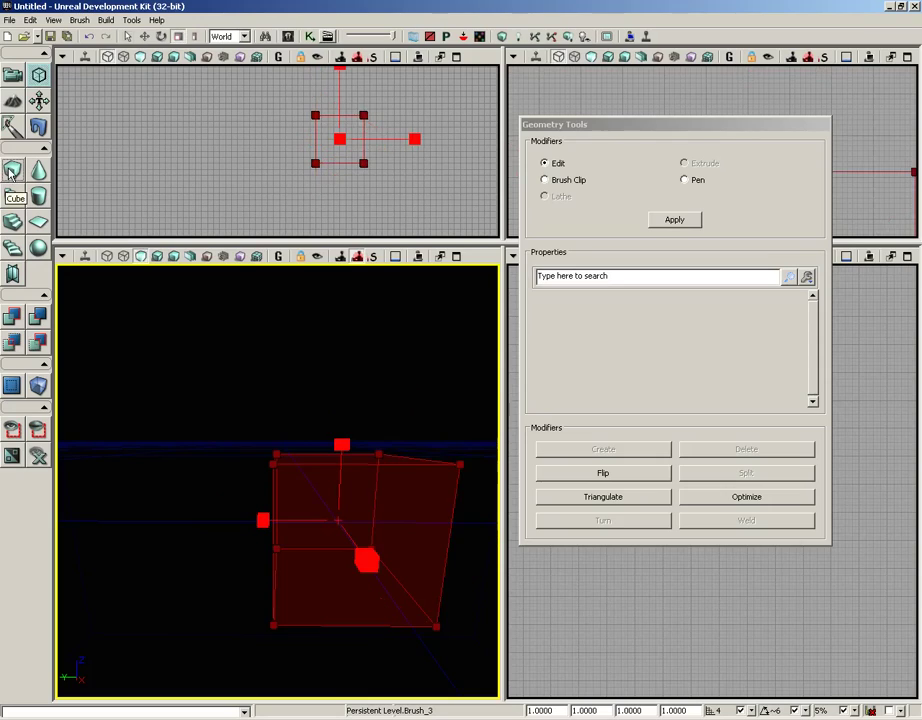
{"action": "right_click_drag", "start_coordinate": [187, 354], "coordinate": [249, 413]}
{"action": "left_click_drag", "start_coordinate": [249, 413], "coordinate": [187, 300]}
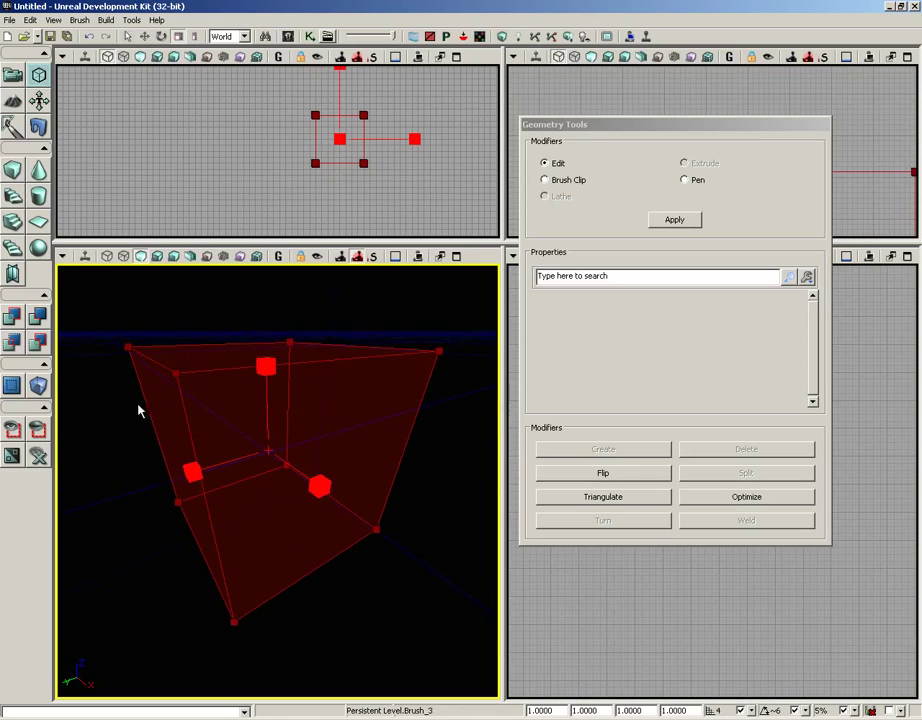
Step: Select one upper corner vertex of the cube and set the drag grid snap to 8
{"action": "left_click", "coordinate": [440, 350]}
{"action": "mouse_move", "coordinate": [443, 430]}
{"action": "right_mouse_down"}
{"action": "mouse_move", "coordinate": [377, 418]}
{"action": "mouse_move", "coordinate": [421, 413]}
{"action": "mouse_move", "coordinate": [426, 379]}
{"action": "mouse_move", "coordinate": [424, 414]}
{"action": "right_mouse_up"}
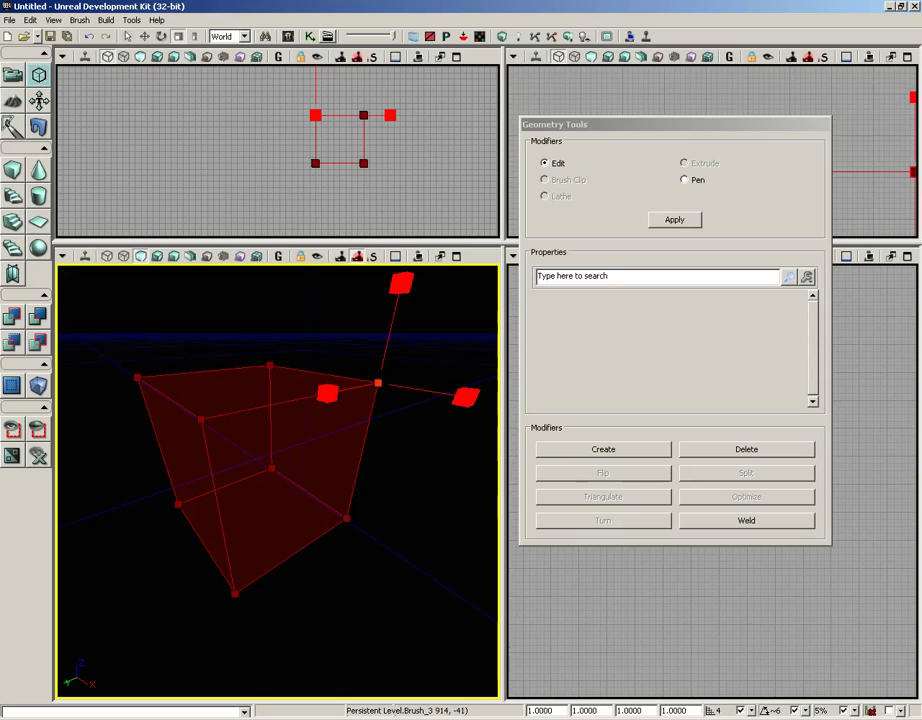
{"action": "left_click", "coordinate": [752, 711]}
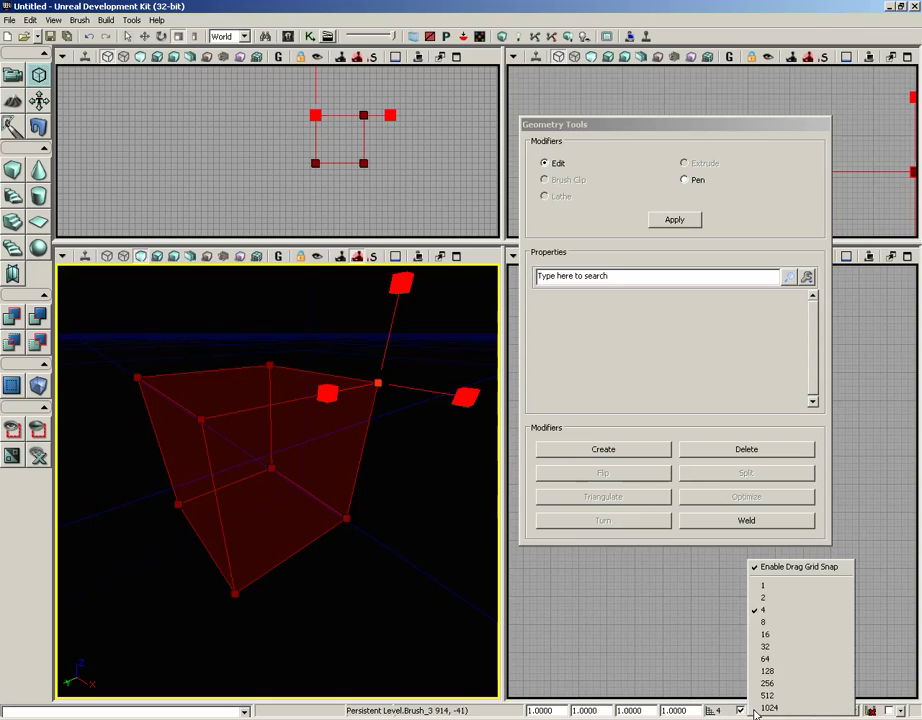
{"action": "left_click", "coordinate": [775, 622]}
Step: Move the selected corner vertex along the Y axis onto the neighbouring top corner so that the two vertices merge
{"action": "mouse_move", "coordinate": [457, 535]}
{"action": "left_mouse_down"}
{"action": "mouse_move", "coordinate": [418, 498]}
{"action": "mouse_move", "coordinate": [434, 481]}
{"action": "mouse_move", "coordinate": [440, 533]}
{"action": "mouse_move", "coordinate": [398, 514]}
{"action": "left_mouse_up"}
{"action": "key", "text": "space"}
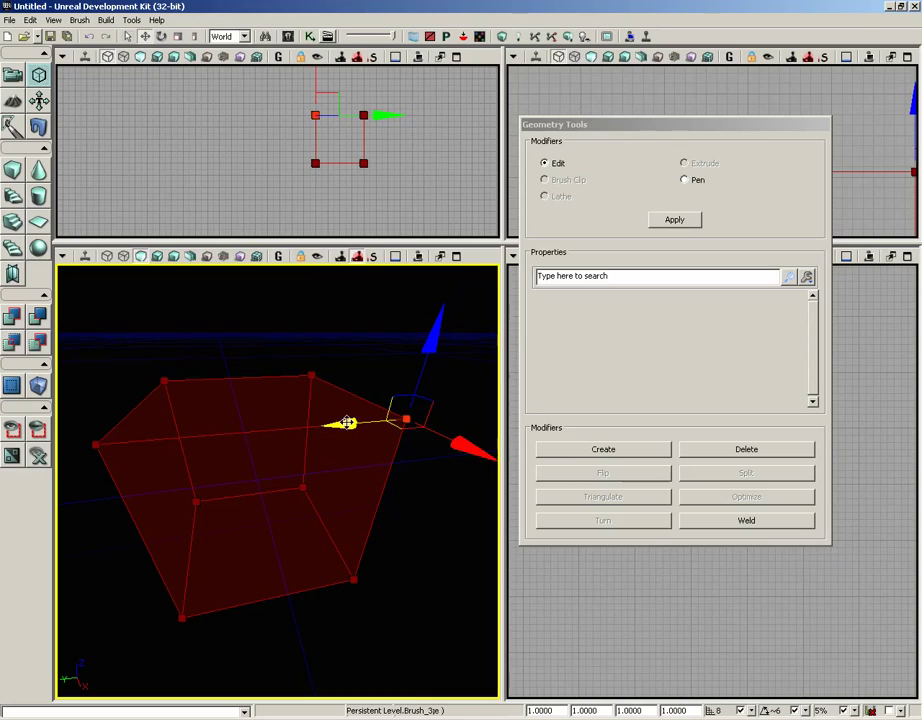
{"action": "left_click_drag", "start_coordinate": [346, 423], "coordinate": [233, 424]}
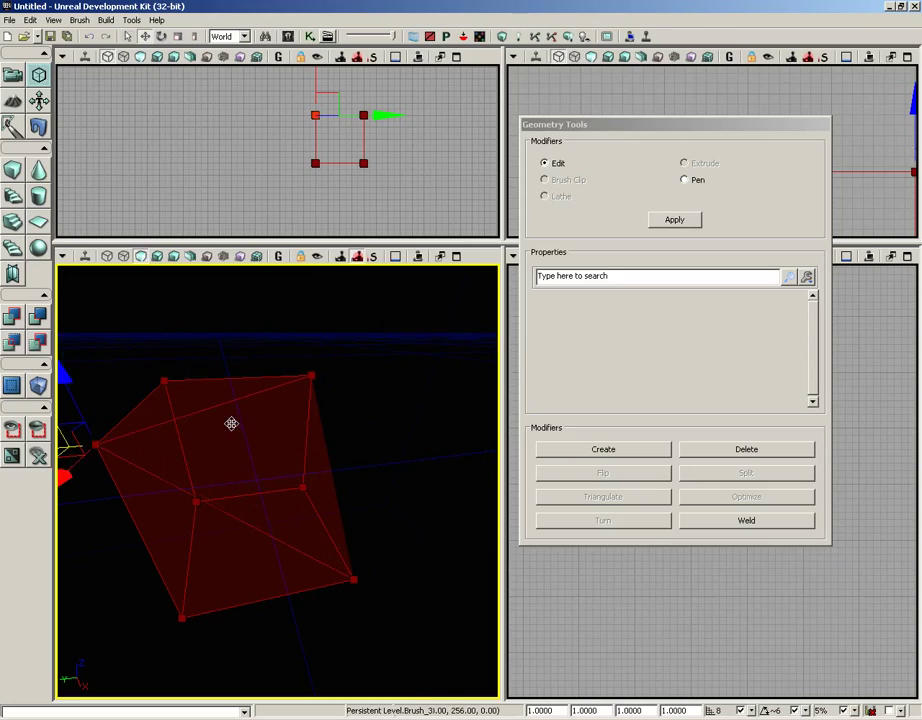
{"action": "left_click", "coordinate": [348, 429]}
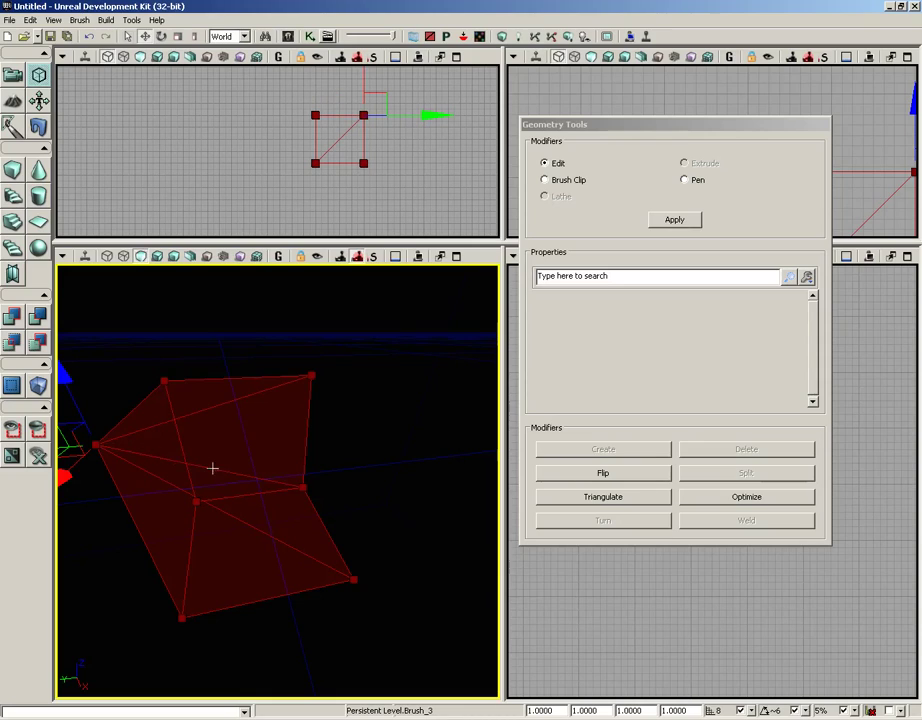
Step: Move the merged corner vertex back along the Y axis to about the middle of the original top edge
{"action": "right_click_drag", "start_coordinate": [394, 476], "coordinate": [389, 469]}
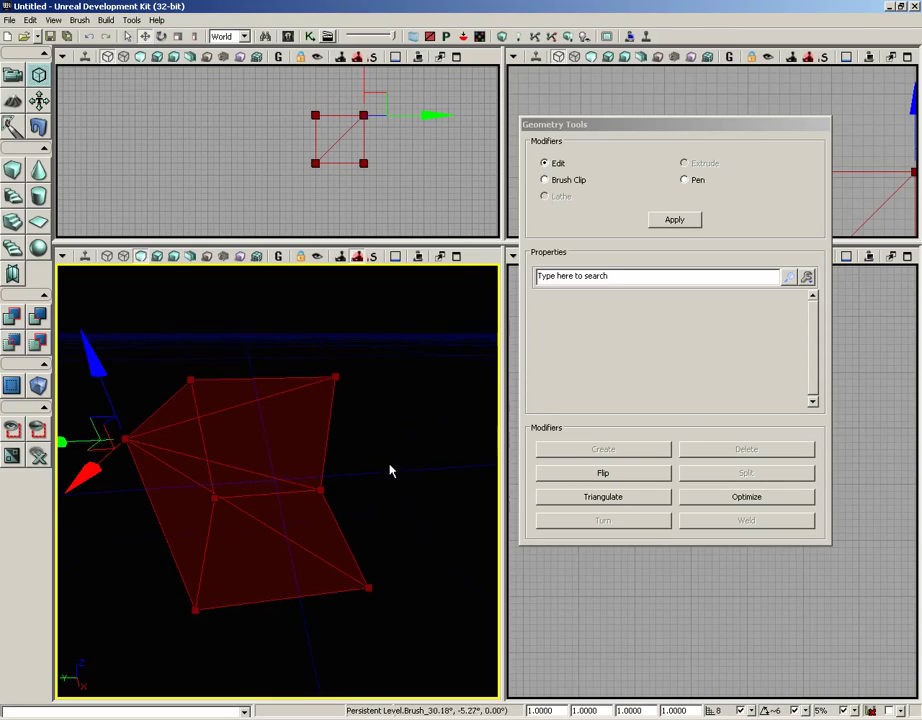
{"action": "left_click", "coordinate": [127, 439]}
{"action": "right_click_drag", "start_coordinate": [127, 517], "coordinate": [119, 508]}
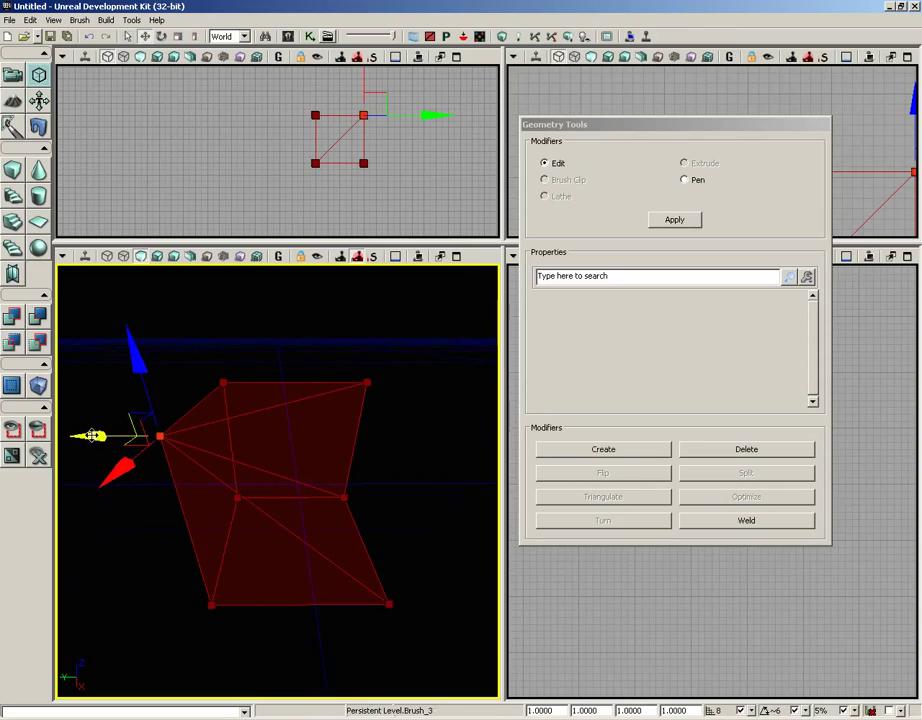
{"action": "mouse_move", "coordinate": [91, 436]}
{"action": "left_mouse_down"}
{"action": "mouse_move", "coordinate": [179, 435]}
{"action": "mouse_move", "coordinate": [171, 435]}
{"action": "left_mouse_up"}
{"action": "left_click", "coordinate": [94, 441]}
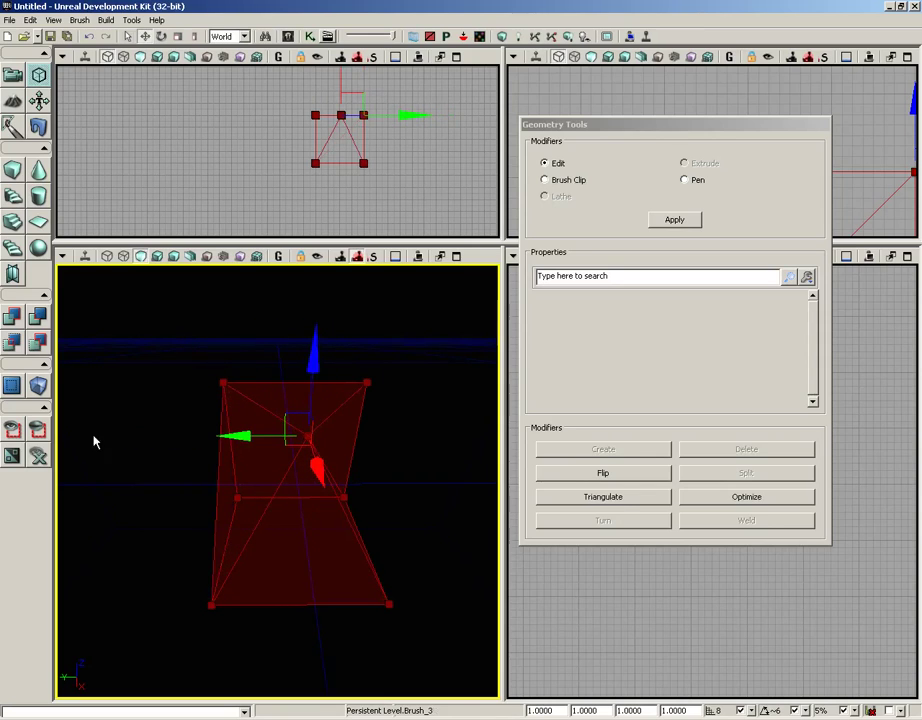
Step: Rebuild the default cube and pull the bottom edge of one side face outward along the Y axis to slant that face
{"action": "mouse_move", "coordinate": [97, 460]}
{"action": "left_mouse_down"}
{"action": "mouse_move", "coordinate": [134, 457]}
{"action": "mouse_move", "coordinate": [97, 434]}
{"action": "left_mouse_up"}
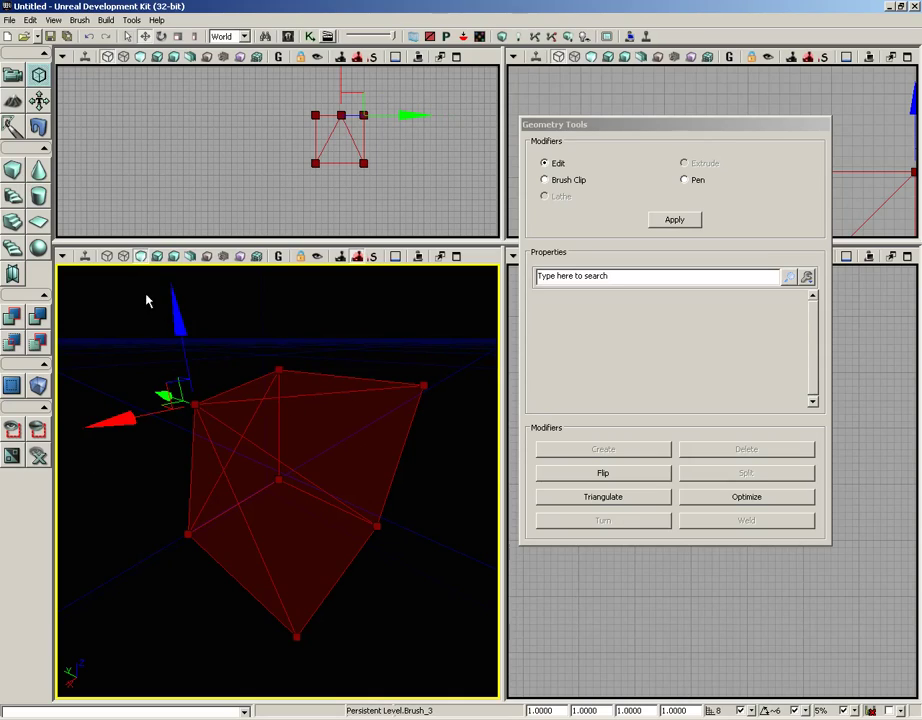
{"action": "left_click", "coordinate": [13, 172]}
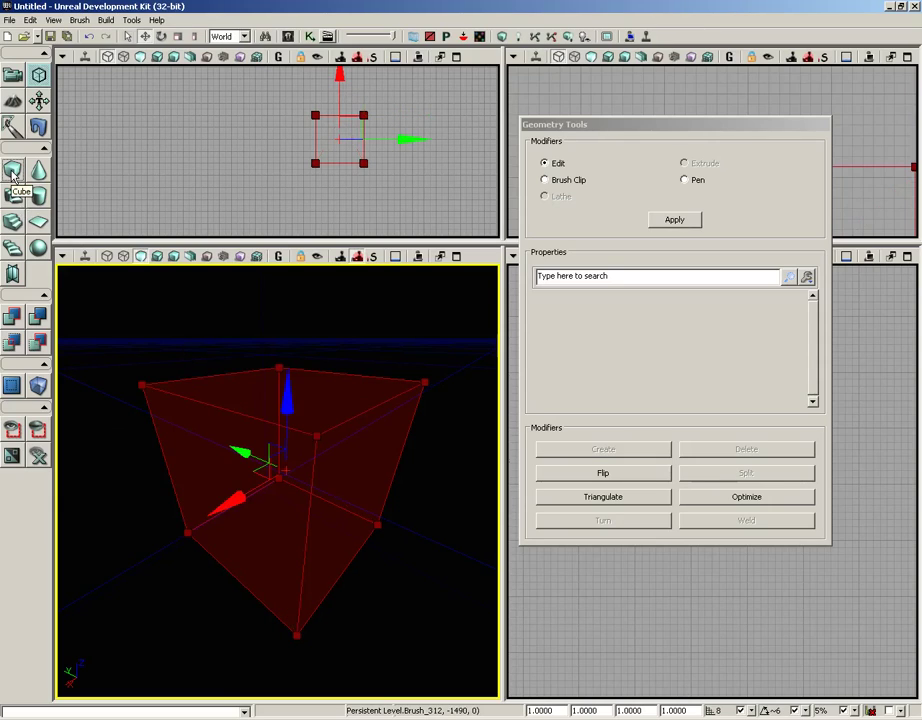
{"action": "left_click_drag", "start_coordinate": [191, 355], "coordinate": [255, 411]}
{"action": "left_click", "coordinate": [278, 498]}
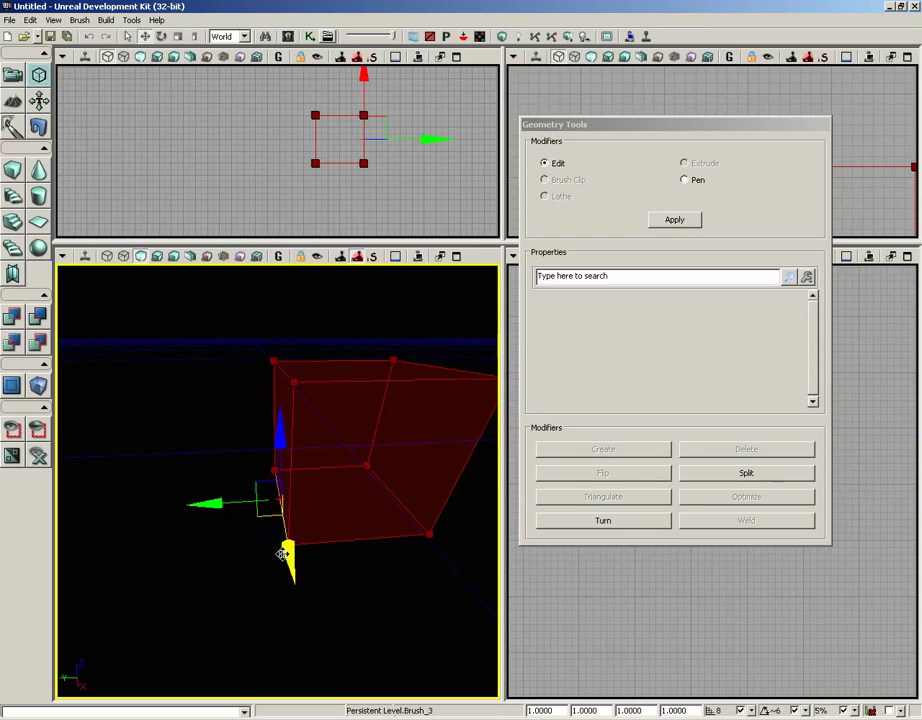
{"action": "left_click_drag", "start_coordinate": [210, 508], "coordinate": [80, 508]}
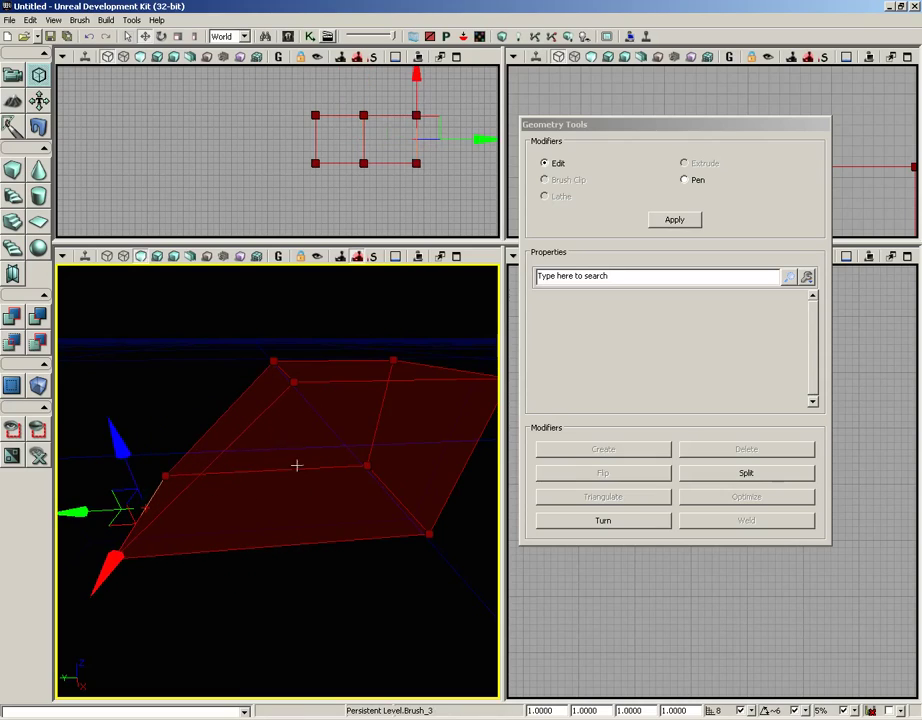
Step: Try moving the slanted face along the different world axes, undoing each move
{"action": "left_click", "coordinate": [222, 436]}
{"action": "mouse_move", "coordinate": [273, 616]}
{"action": "left_mouse_down"}
{"action": "mouse_move", "coordinate": [222, 576]}
{"action": "mouse_move", "coordinate": [190, 590]}
{"action": "left_mouse_up"}
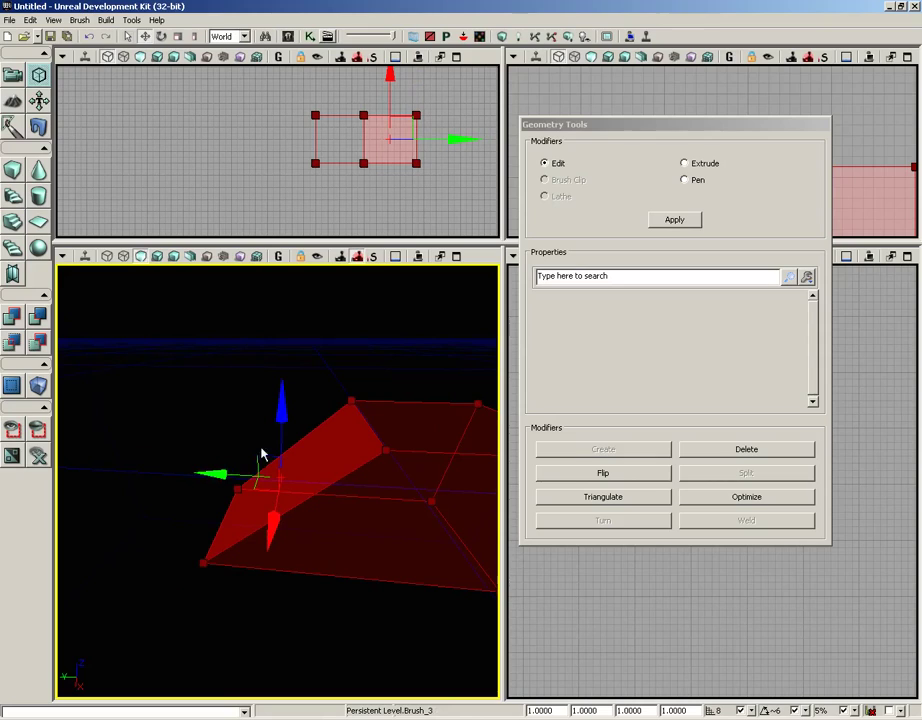
{"action": "left_click_drag", "start_coordinate": [278, 398], "coordinate": [278, 352]}
{"action": "key", "text": "ctrl+z"}
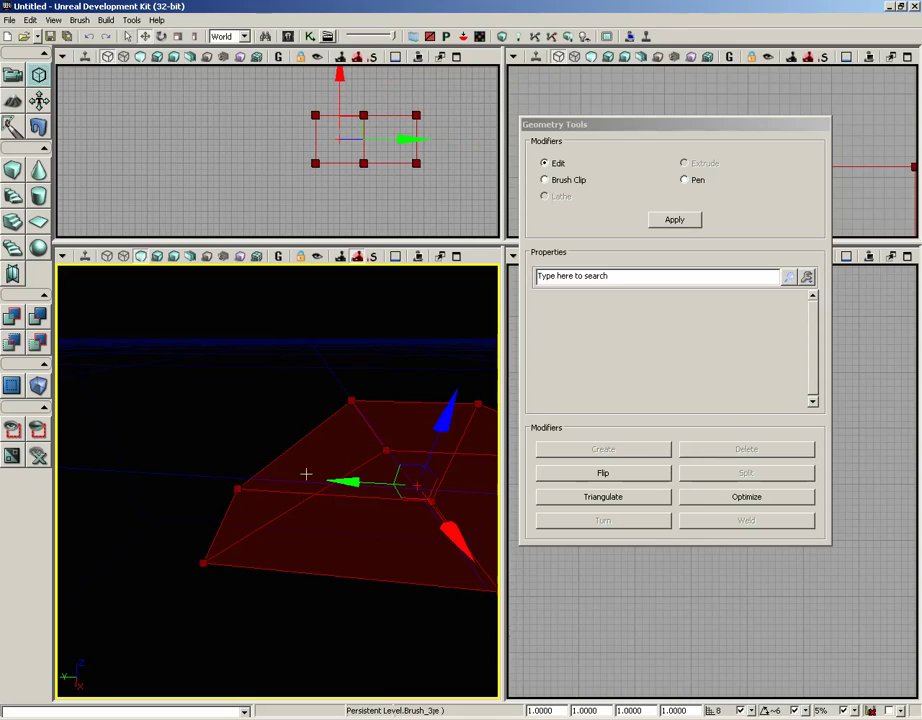
{"action": "left_click", "coordinate": [306, 474]}
{"action": "mouse_move", "coordinate": [222, 480]}
{"action": "left_mouse_down"}
{"action": "mouse_move", "coordinate": [136, 471]}
{"action": "mouse_move", "coordinate": [185, 469]}
{"action": "mouse_move", "coordinate": [219, 481]}
{"action": "left_mouse_up"}
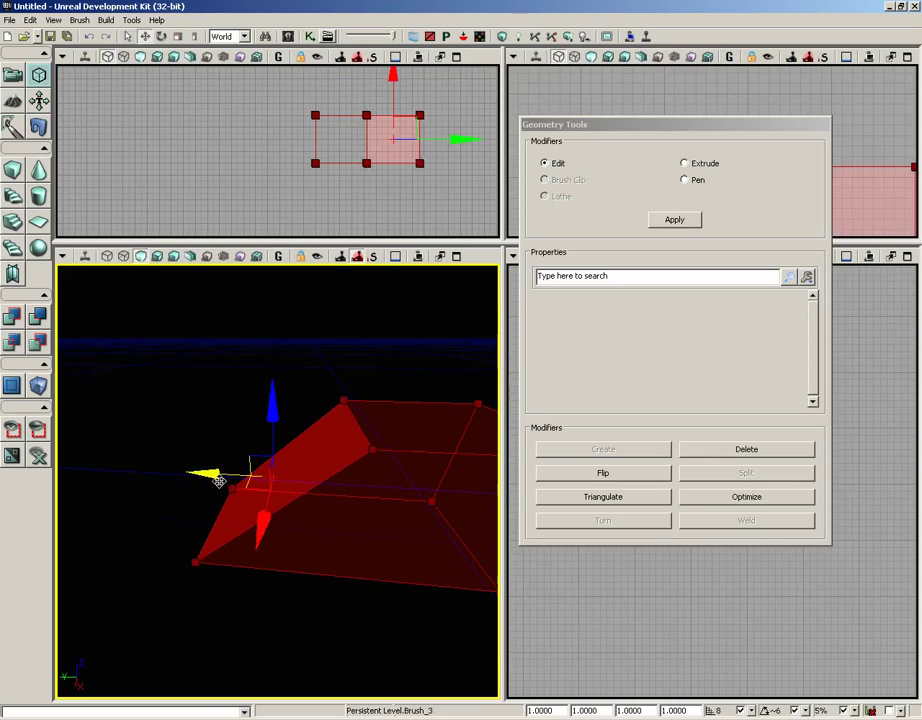
{"action": "key", "text": "ctrl+z"}
{"action": "left_click", "coordinate": [299, 483]}
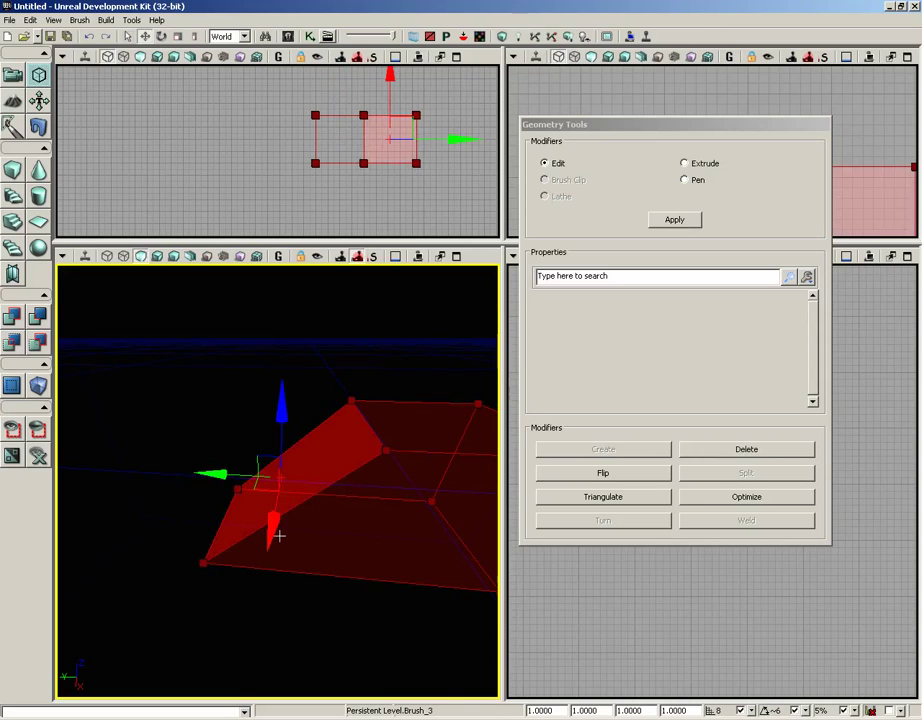
{"action": "mouse_move", "coordinate": [146, 494]}
{"action": "left_mouse_down"}
{"action": "mouse_move", "coordinate": [255, 516]}
{"action": "mouse_move", "coordinate": [272, 541]}
{"action": "mouse_move", "coordinate": [314, 547]}
{"action": "left_mouse_up"}
{"action": "key", "text": "ctrl+z"}
Step: Reselect the slanted face, switch the widget's coordinate system to Local and examine how its axes align with the face
{"action": "left_click", "coordinate": [259, 470]}
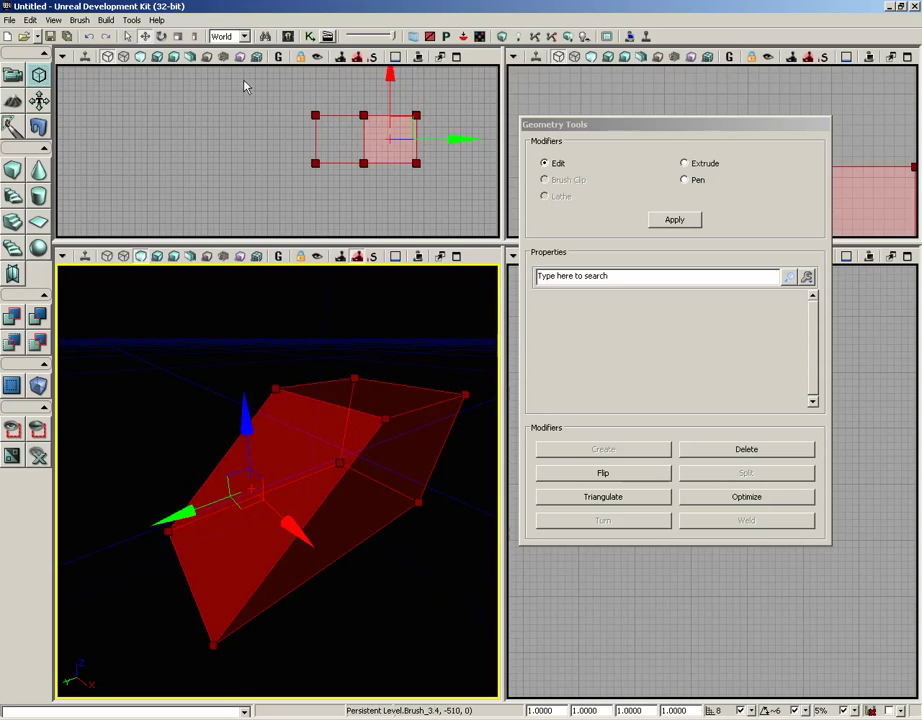
{"action": "left_click", "coordinate": [244, 36]}
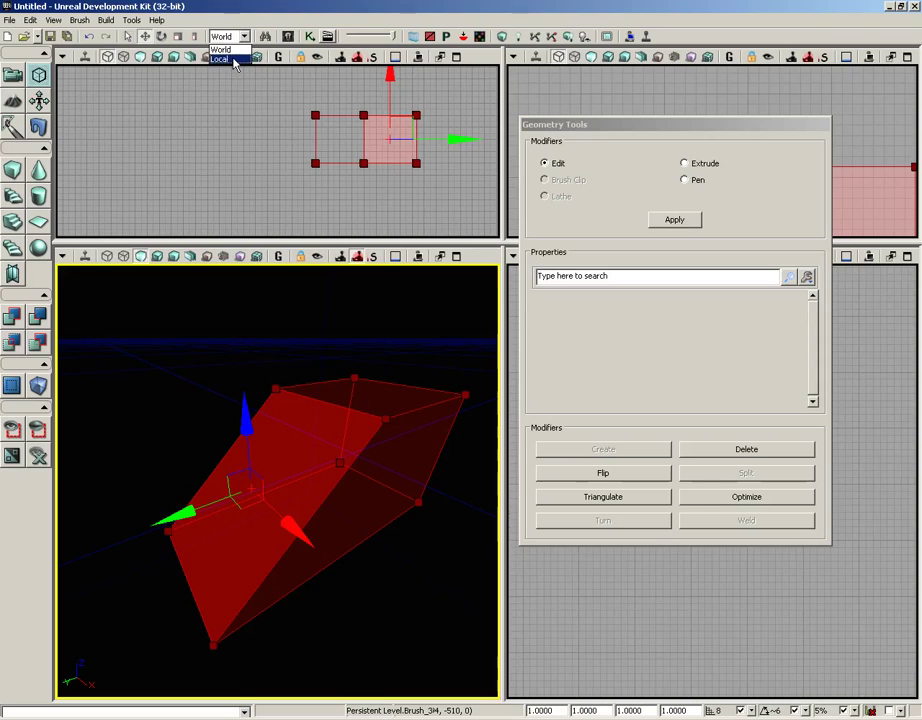
{"action": "left_click", "coordinate": [236, 59]}
{"action": "mouse_move", "coordinate": [191, 346]}
{"action": "left_mouse_down"}
{"action": "mouse_move", "coordinate": [246, 334]}
{"action": "mouse_move", "coordinate": [210, 360]}
{"action": "mouse_move", "coordinate": [194, 388]}
{"action": "left_mouse_up"}
{"action": "mouse_move", "coordinate": [191, 355]}
{"action": "left_mouse_down"}
{"action": "mouse_move", "coordinate": [179, 284]}
{"action": "mouse_move", "coordinate": [202, 344]}
{"action": "left_mouse_up"}
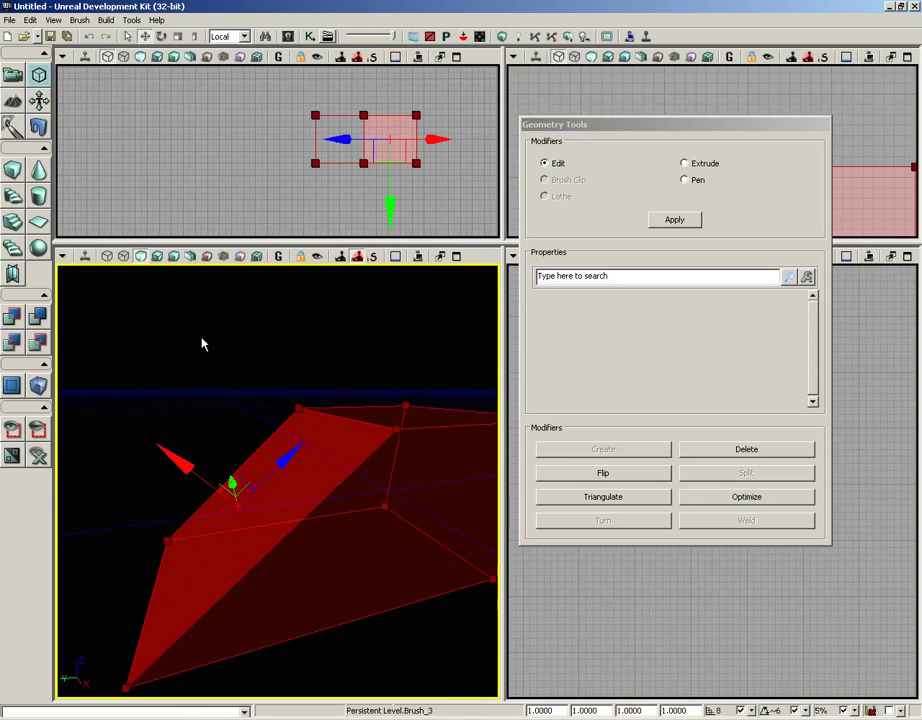
{"action": "right_click_drag", "start_coordinate": [202, 344], "coordinate": [212, 407]}
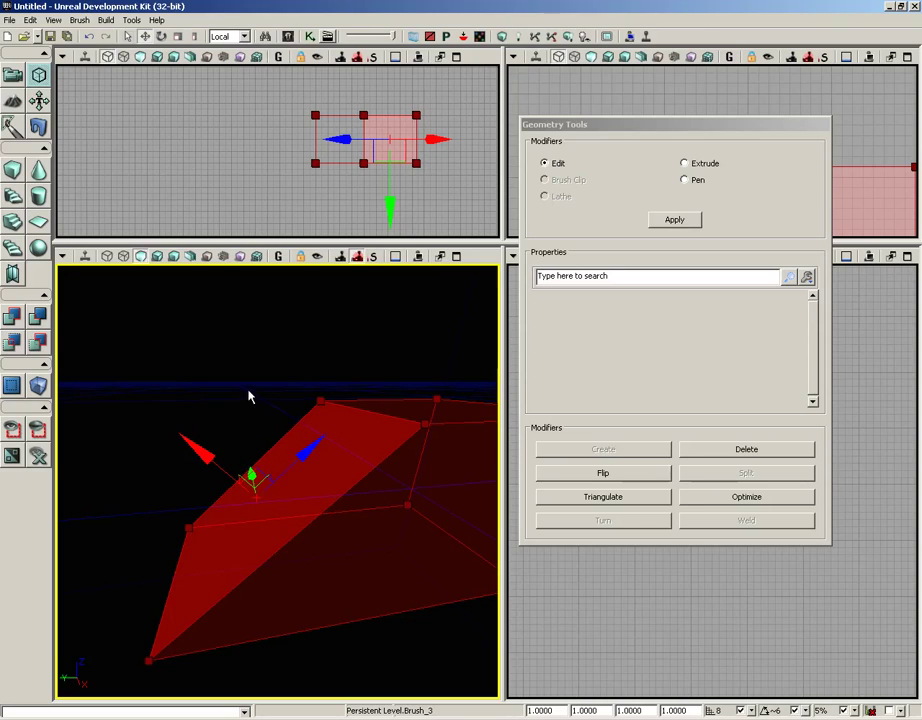
{"action": "mouse_move", "coordinate": [249, 393]}
{"action": "left_mouse_down"}
{"action": "mouse_move", "coordinate": [220, 391]}
{"action": "mouse_move", "coordinate": [196, 372]}
{"action": "mouse_move", "coordinate": [200, 344]}
{"action": "mouse_move", "coordinate": [257, 397]}
{"action": "left_mouse_up"}
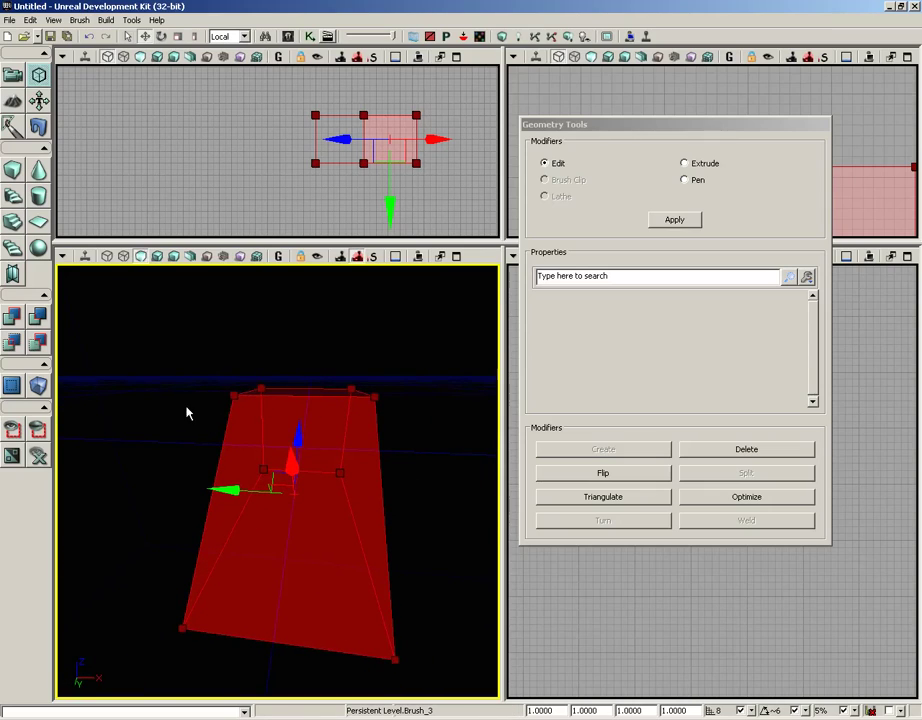